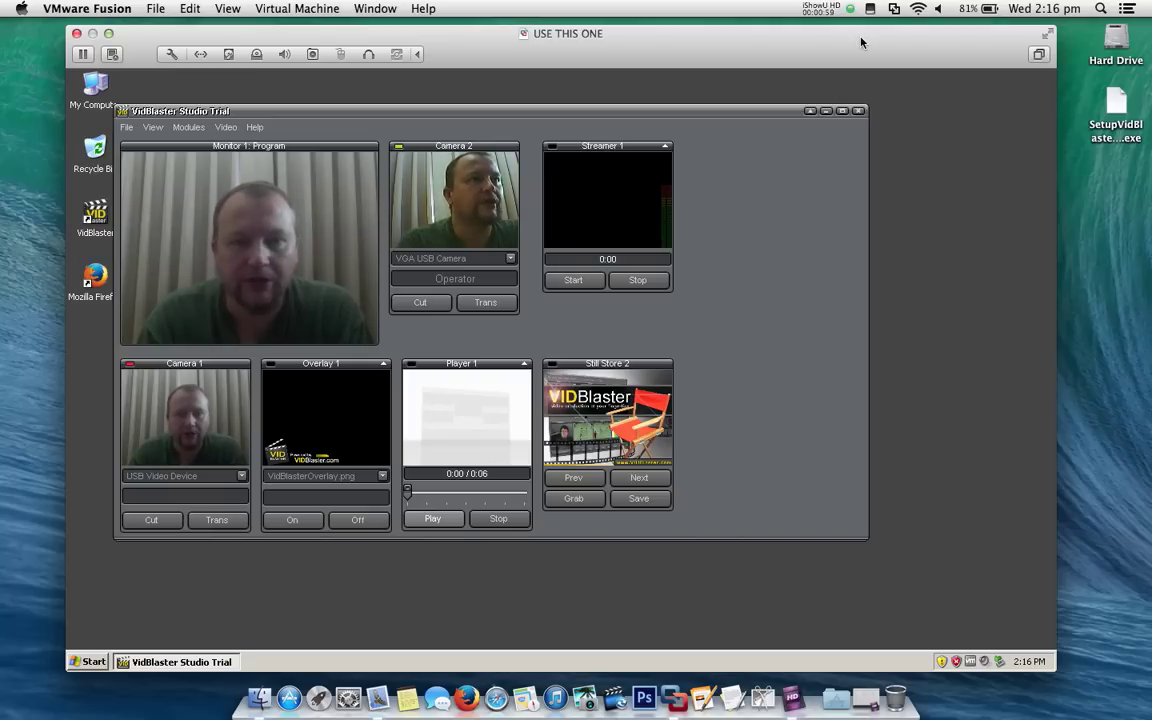
- Switch the VMware Fusion virtual machine to full screen
{"action": "left_click", "coordinate": [1047, 37]}
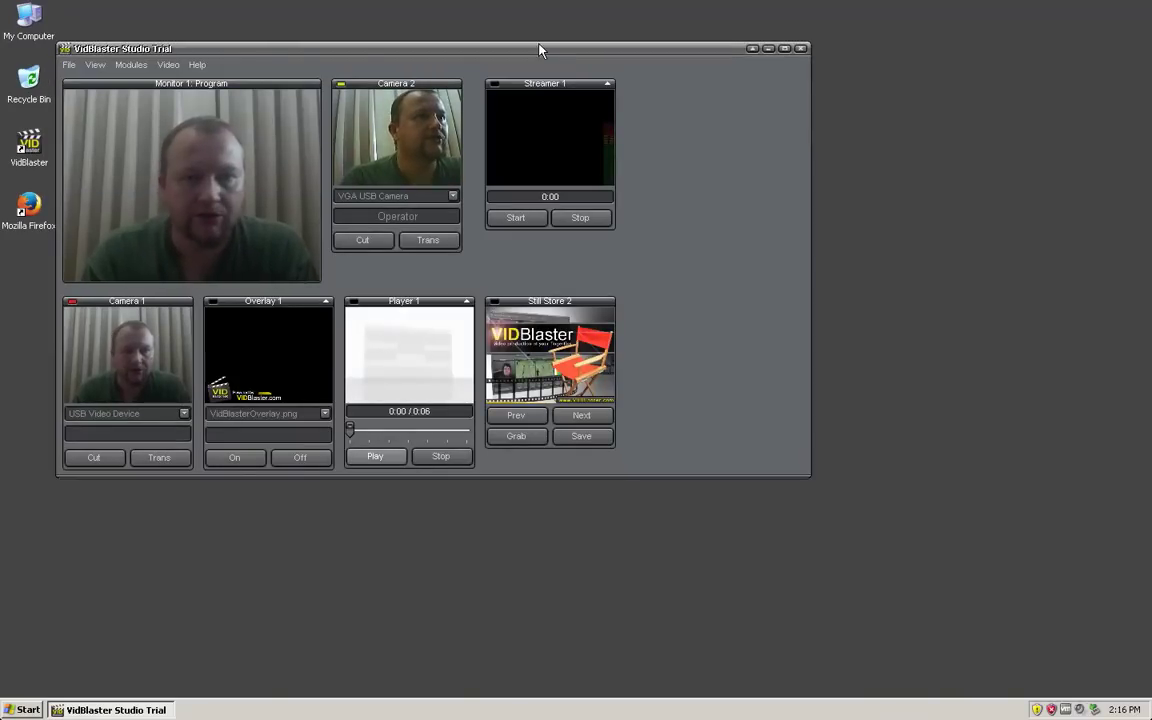
- Test the program output by switching to Camera 2 and dissolving back to Camera 1
{"action": "left_click_drag", "start_coordinate": [537, 50], "coordinate": [555, 33]}
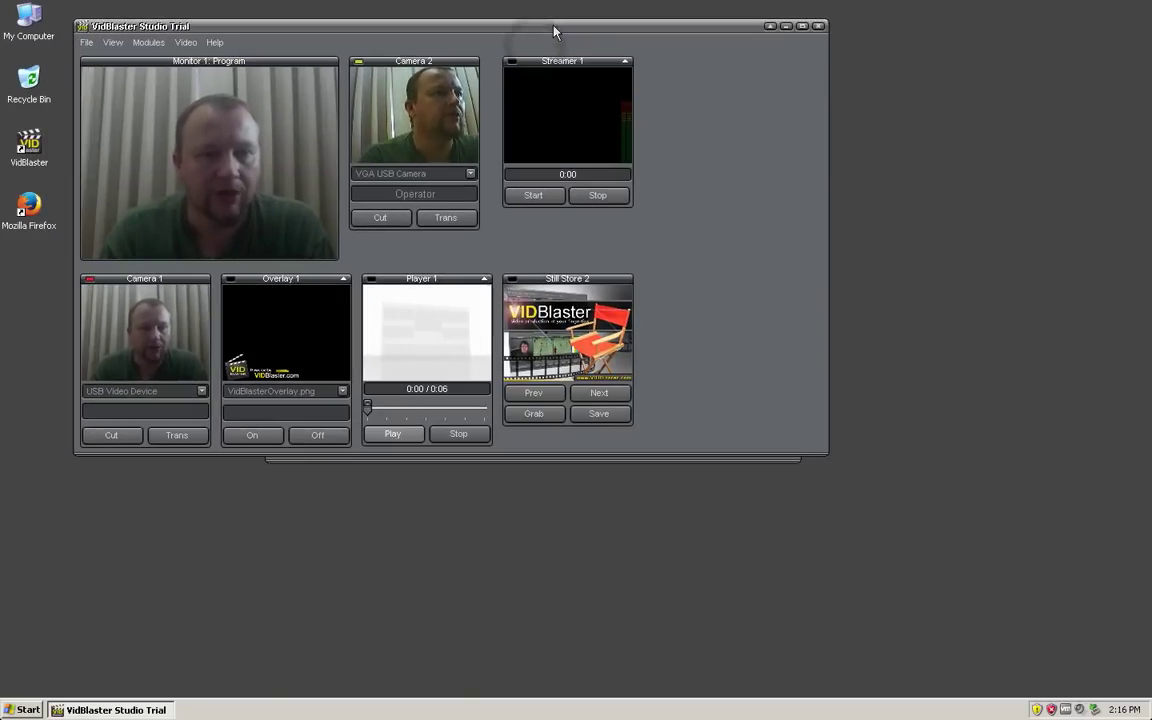
{"action": "left_click", "coordinate": [415, 133]}
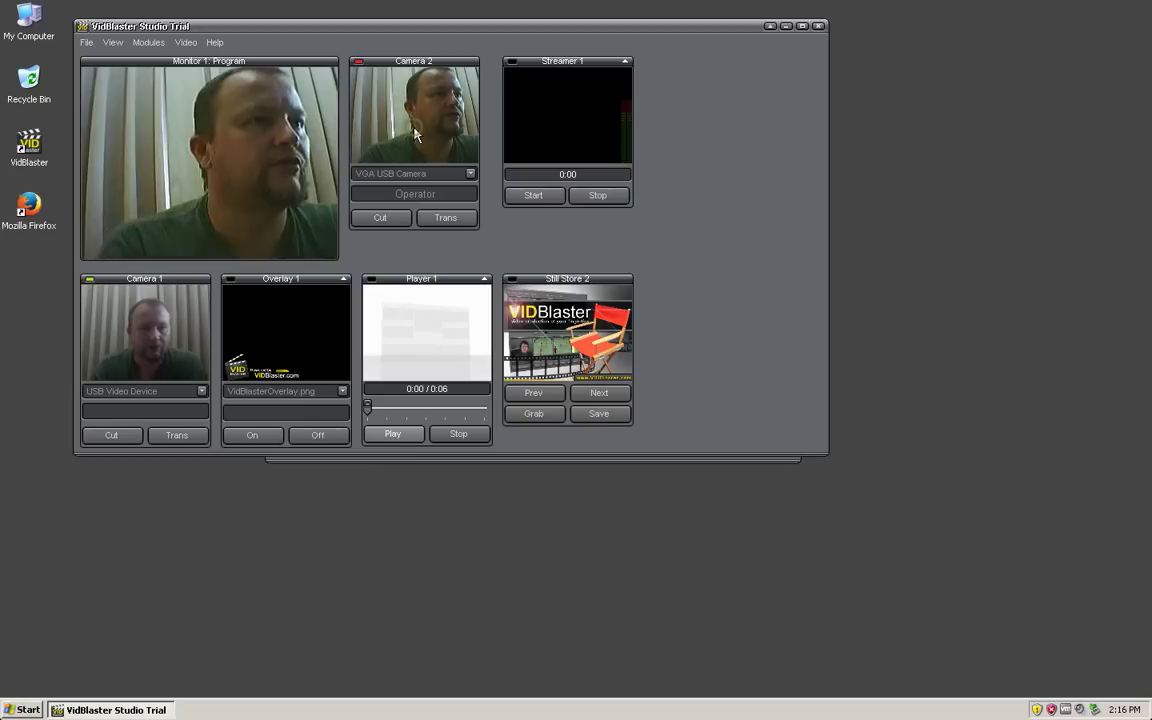
{"action": "left_click", "coordinate": [165, 335]}
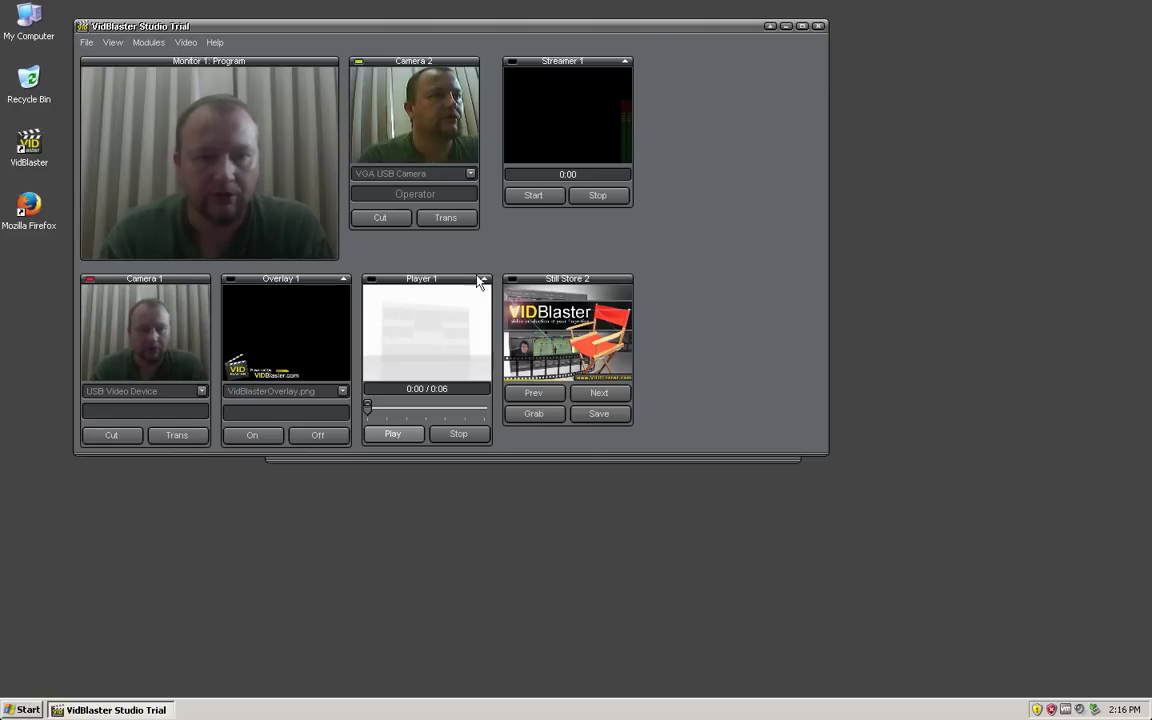
- Remove the Overlay 1, Player 1 and Still Store 2 modules from the layout
{"action": "right_click", "coordinate": [296, 283]}
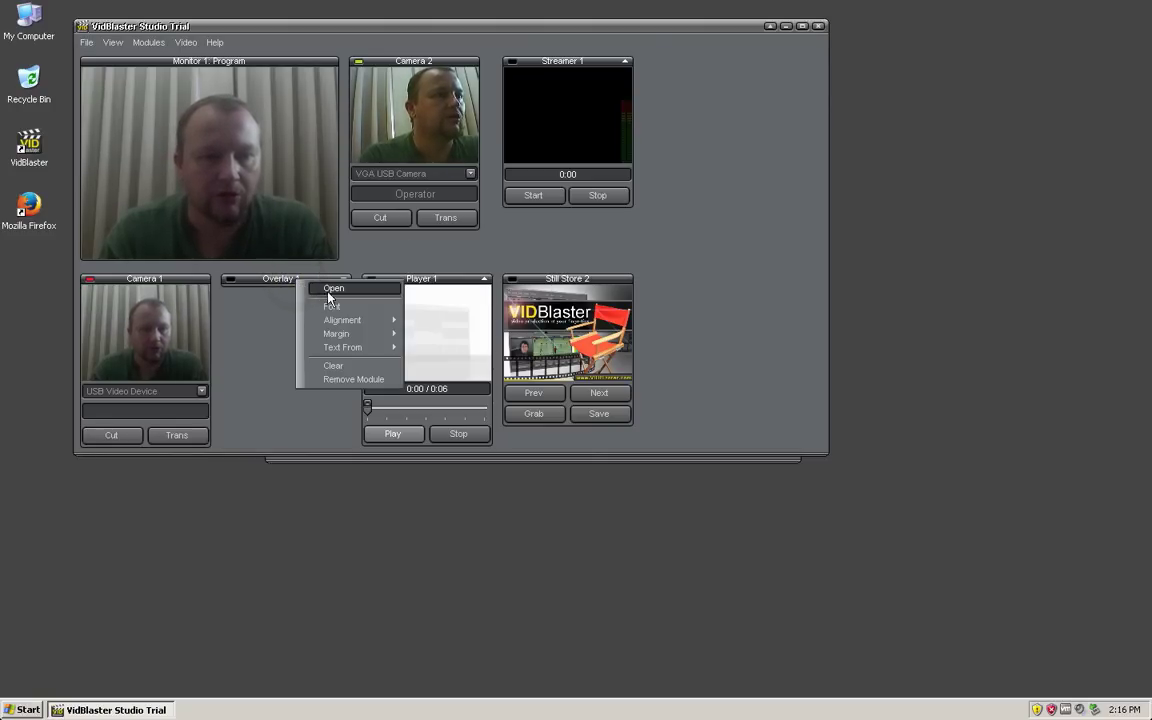
{"action": "left_click", "coordinate": [336, 380]}
{"action": "double_click", "coordinate": [436, 284]}
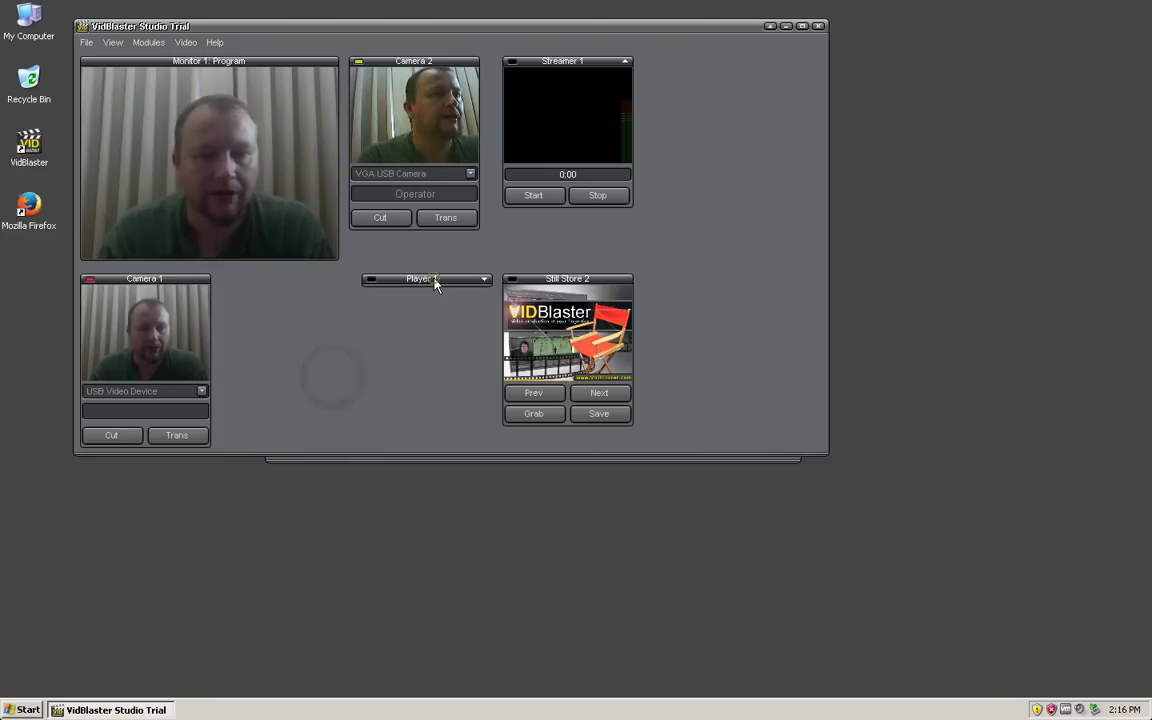
{"action": "right_click", "coordinate": [434, 283]}
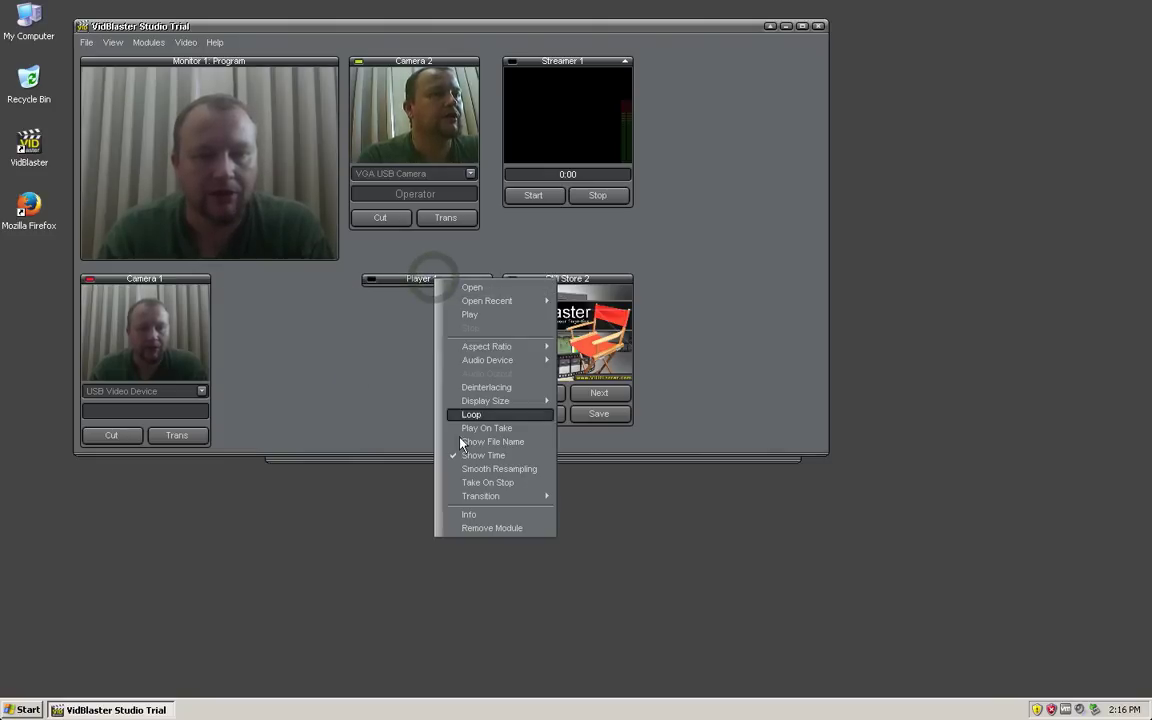
{"action": "left_click", "coordinate": [467, 524]}
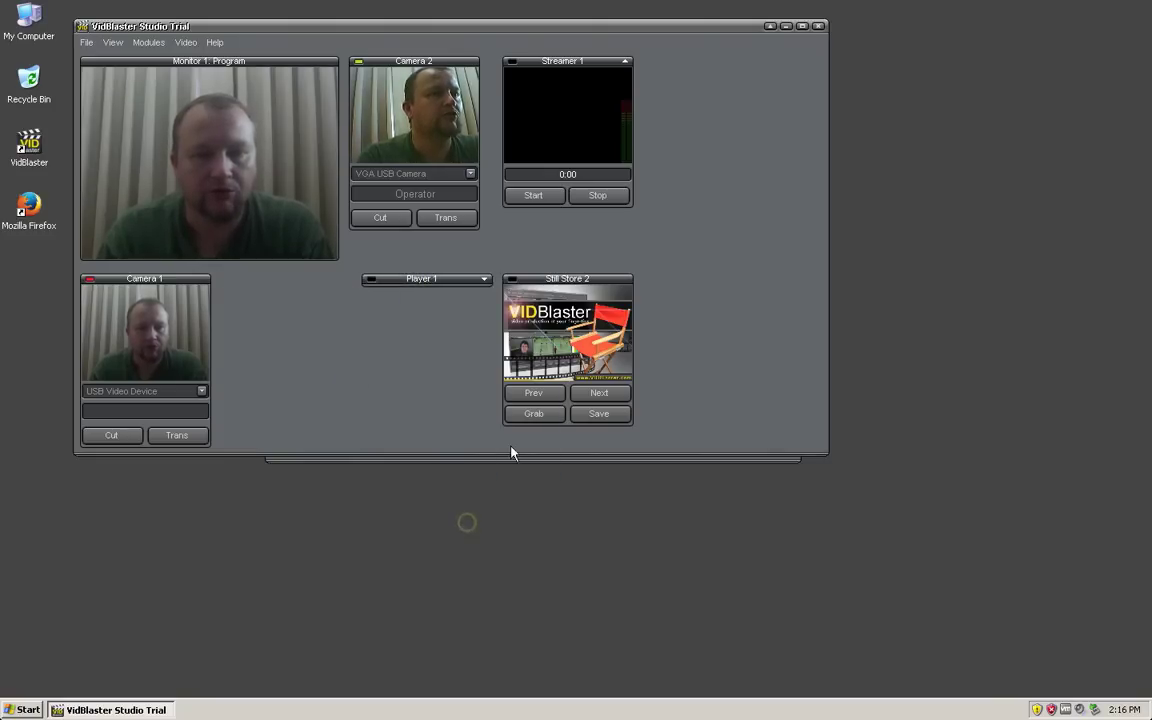
{"action": "right_click", "coordinate": [568, 284]}
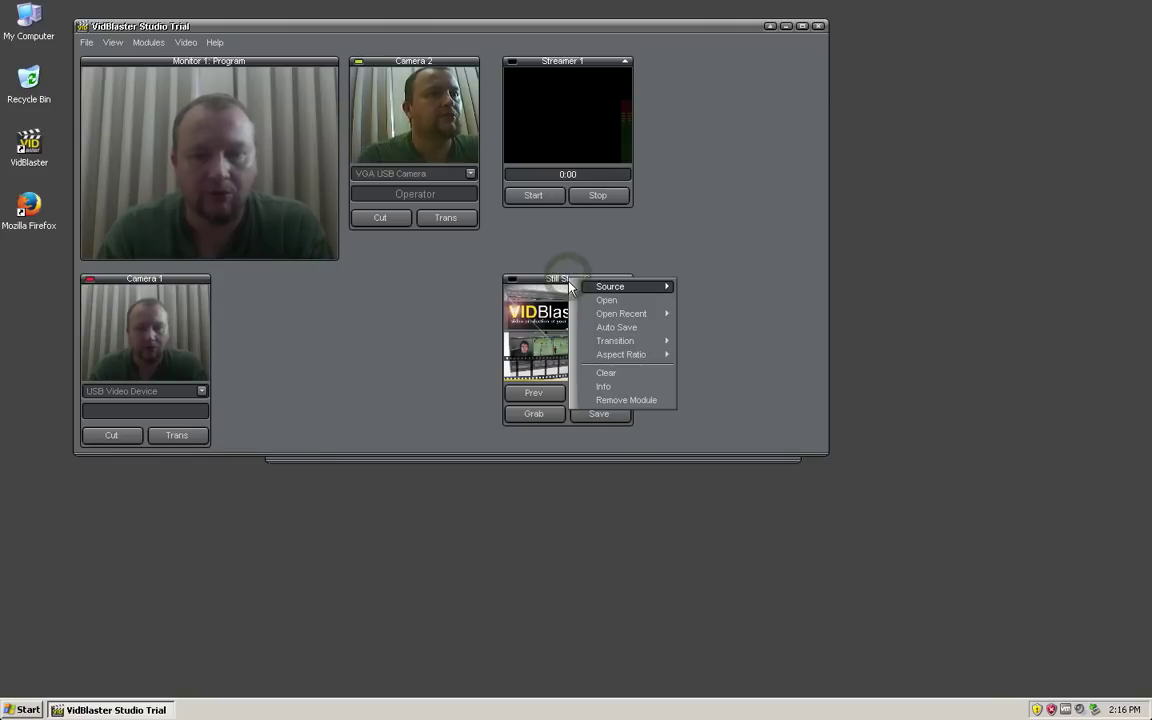
{"action": "left_click", "coordinate": [603, 401]}
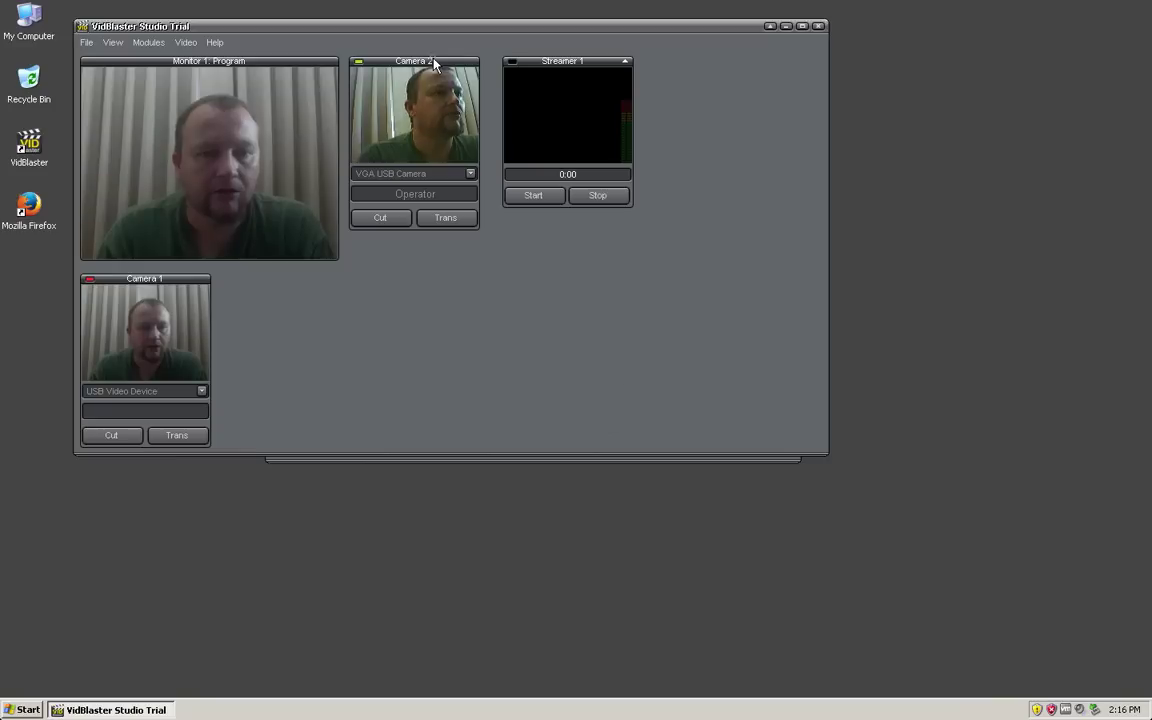
- Place Camera 2 beside Camera 1 below the monitor and remove the Streamer 1 module
{"action": "left_click_drag", "start_coordinate": [433, 63], "coordinate": [306, 285]}
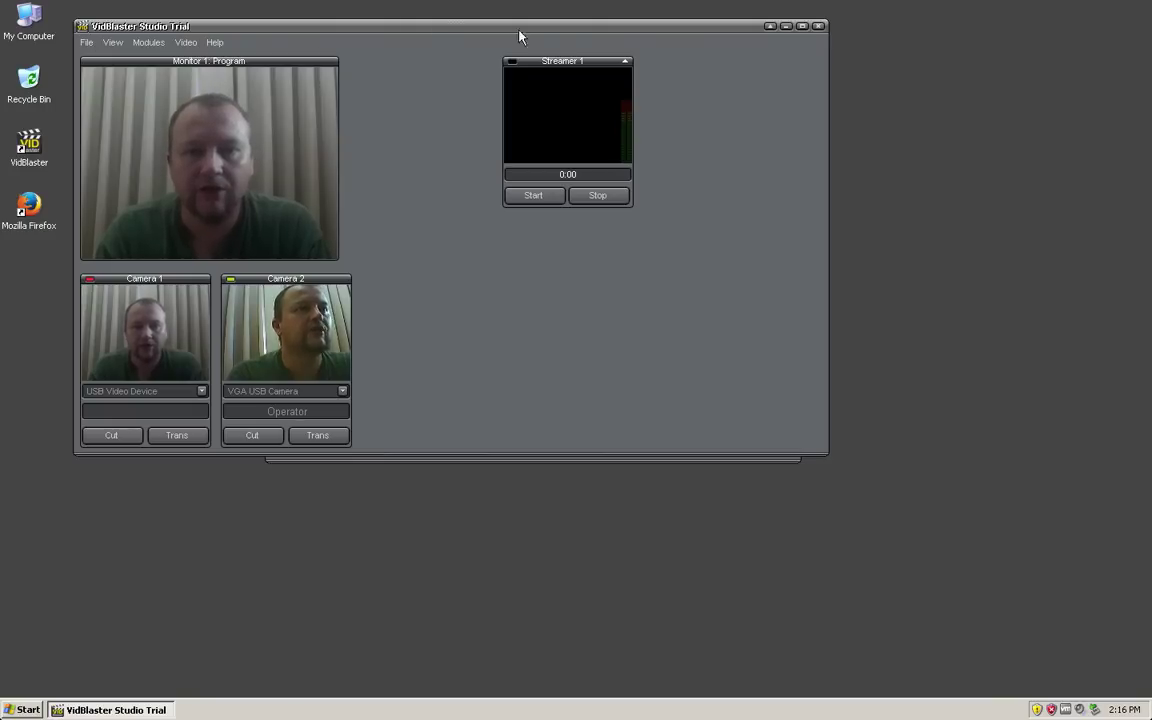
{"action": "left_click_drag", "start_coordinate": [571, 59], "coordinate": [432, 63]}
{"action": "right_click", "coordinate": [430, 61]}
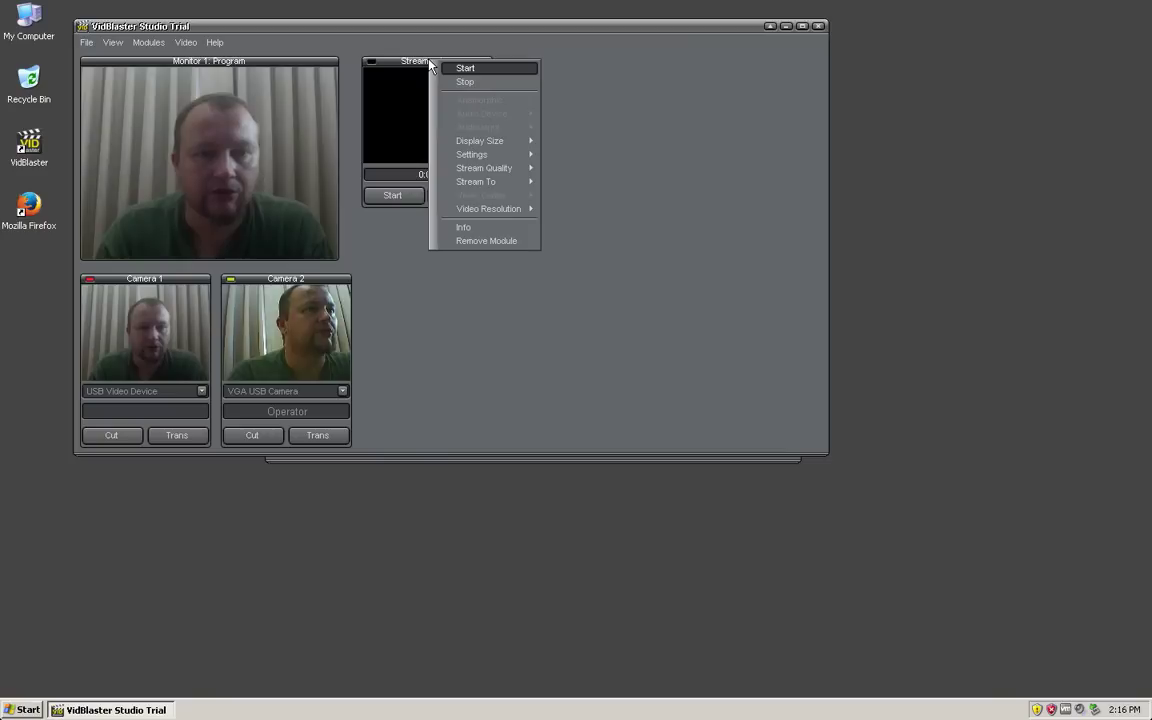
{"action": "left_click", "coordinate": [483, 241]}
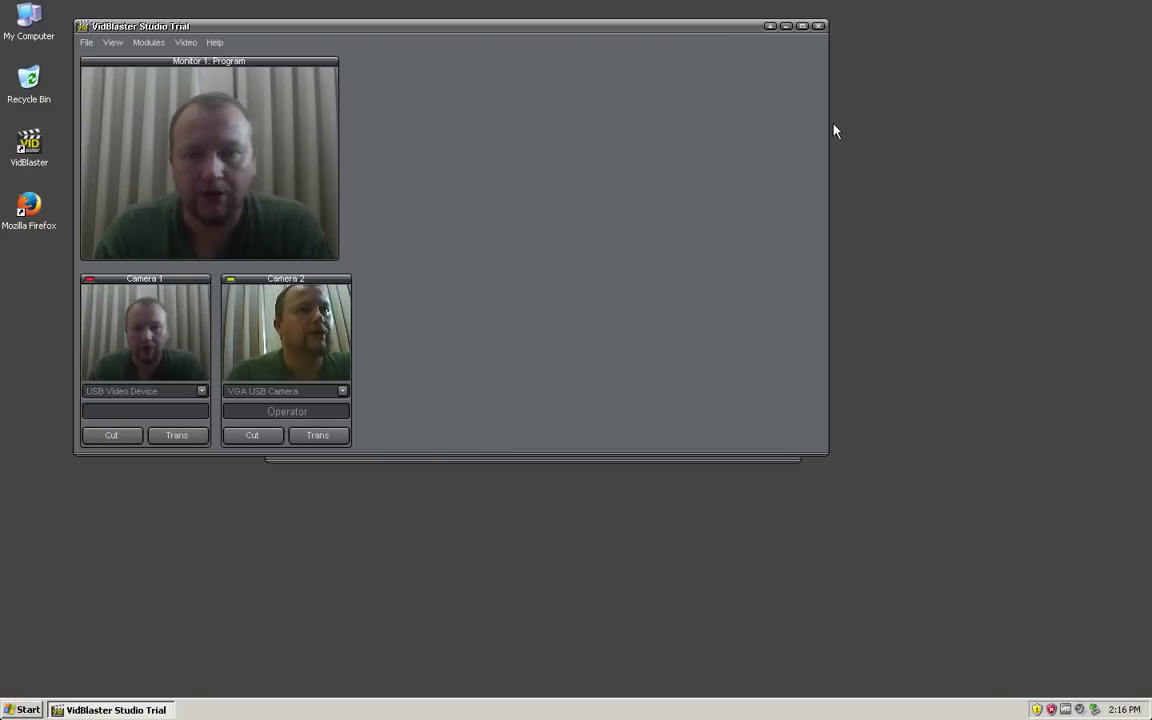
- Narrow the window to fit the modules, close the Welcome to VidBlaster dialog, and move the window right
{"action": "left_click_drag", "start_coordinate": [825, 121], "coordinate": [512, 150]}
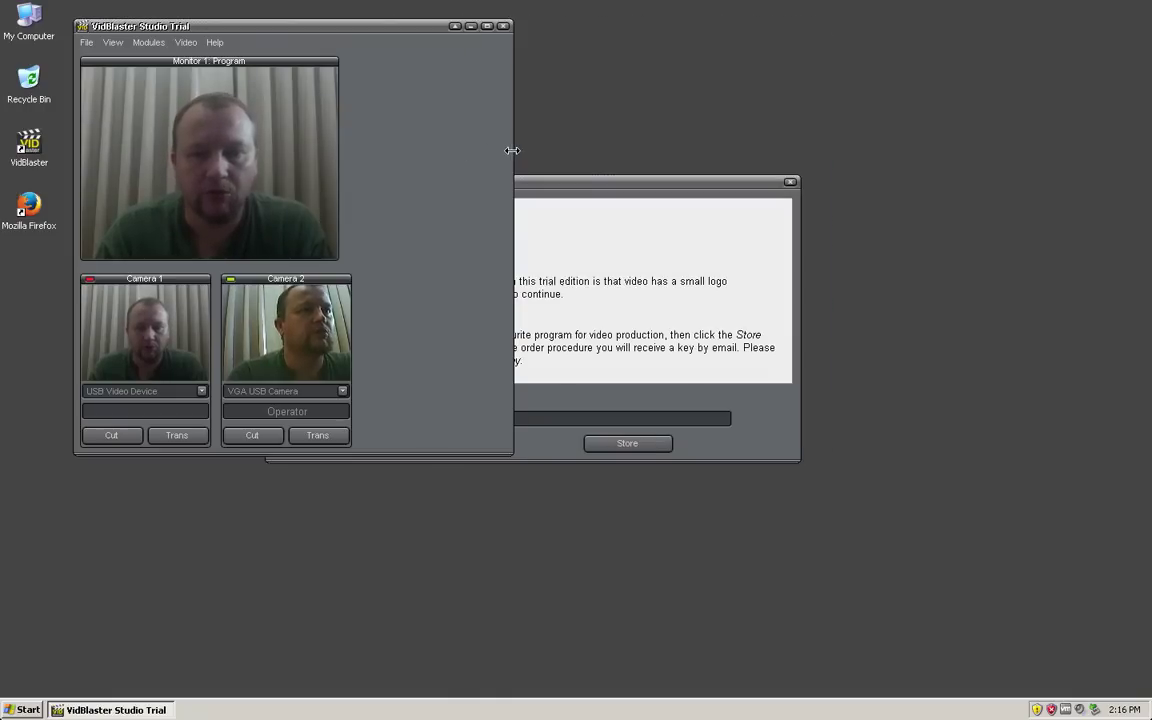
{"action": "left_click", "coordinate": [690, 183]}
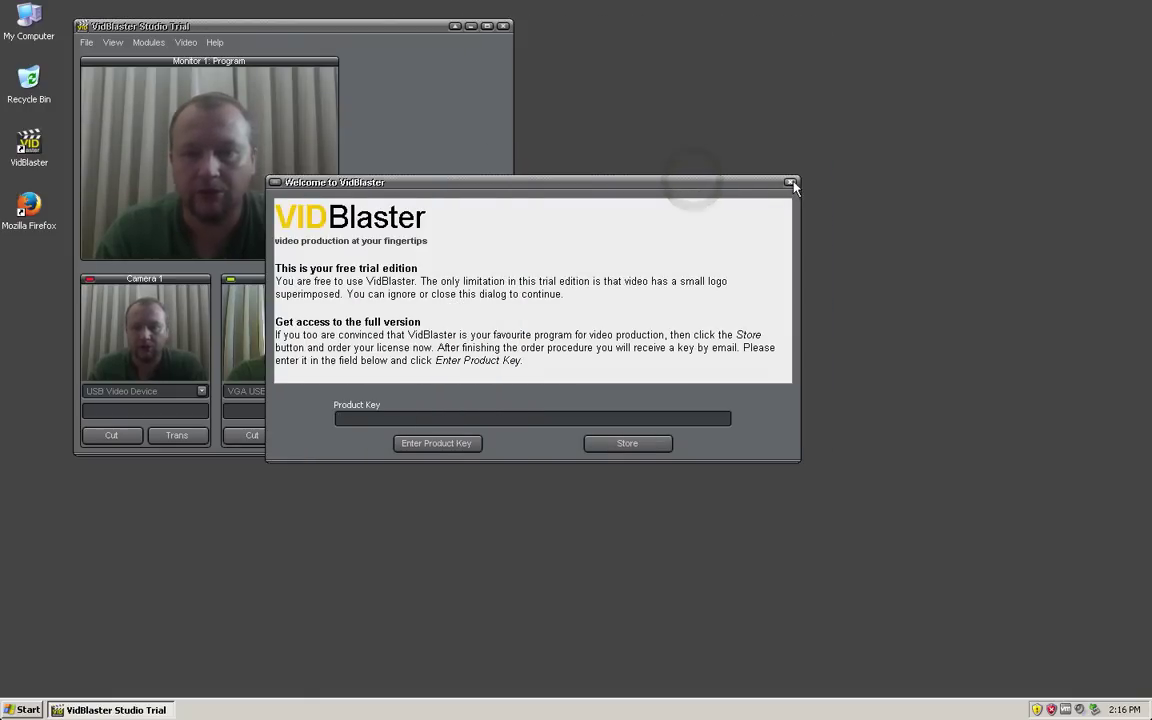
{"action": "left_click", "coordinate": [791, 183]}
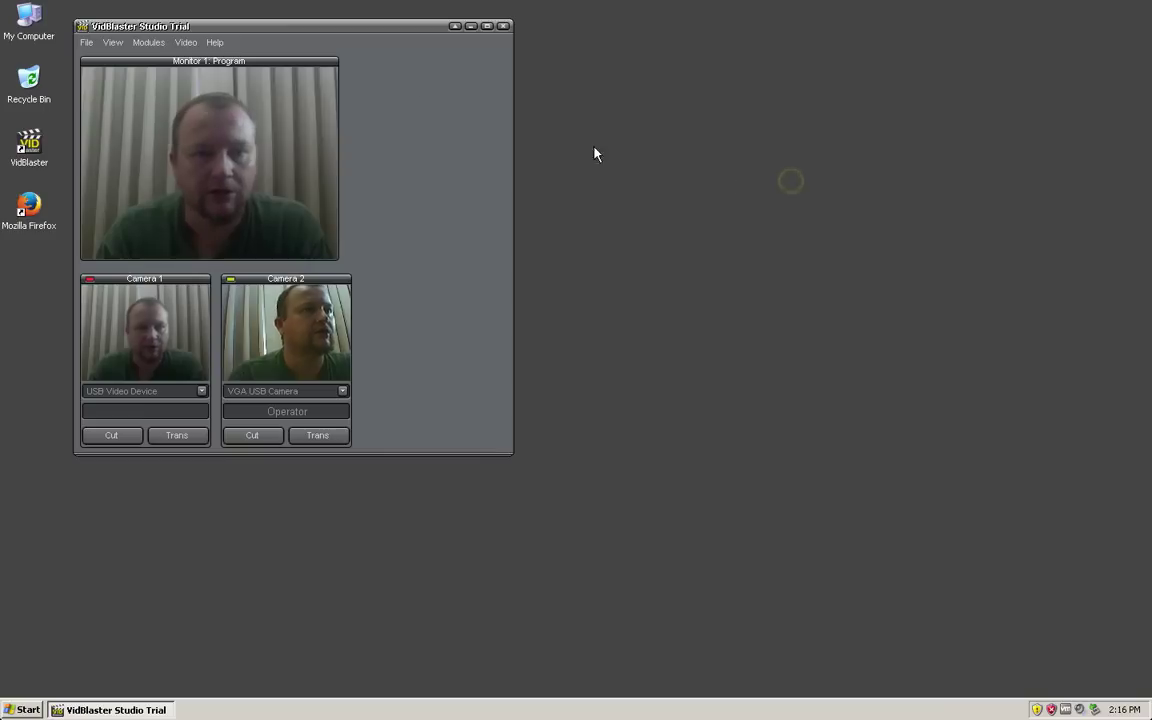
{"action": "left_click_drag", "start_coordinate": [316, 28], "coordinate": [755, 24]}
- Add a Camera 3 module via Modules > Add > Camera and place it beside Camera 2
{"action": "left_click", "coordinate": [586, 38]}
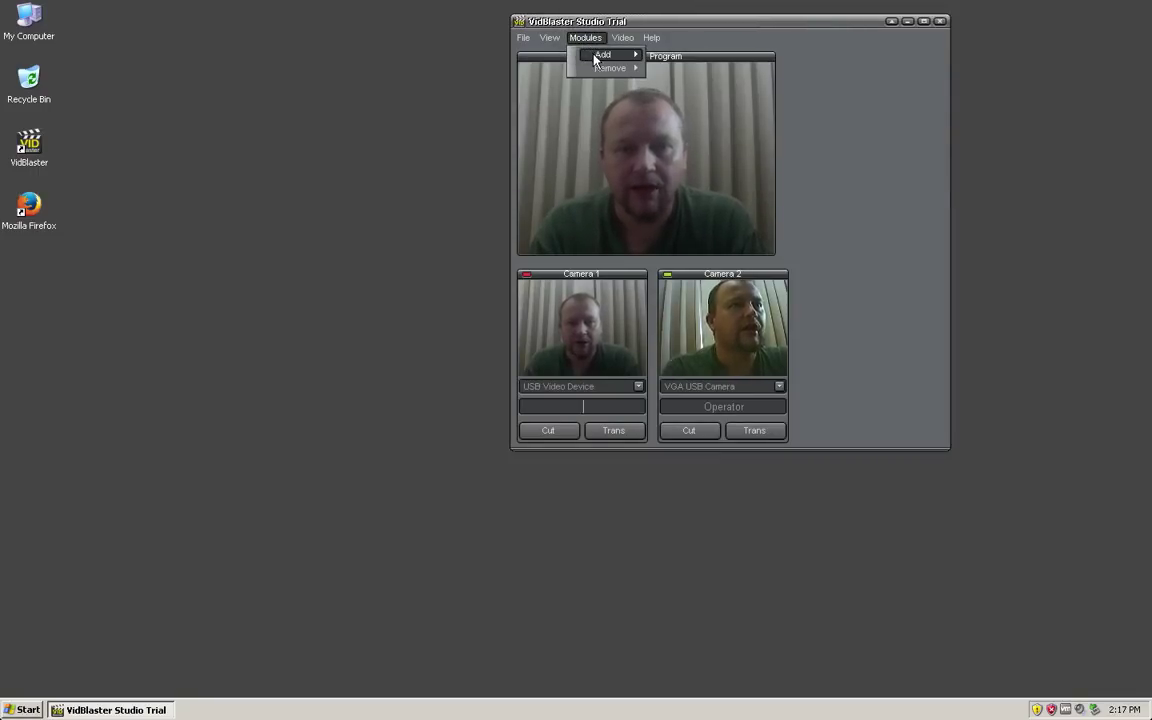
{"action": "mouse_move", "coordinate": [595, 56]}
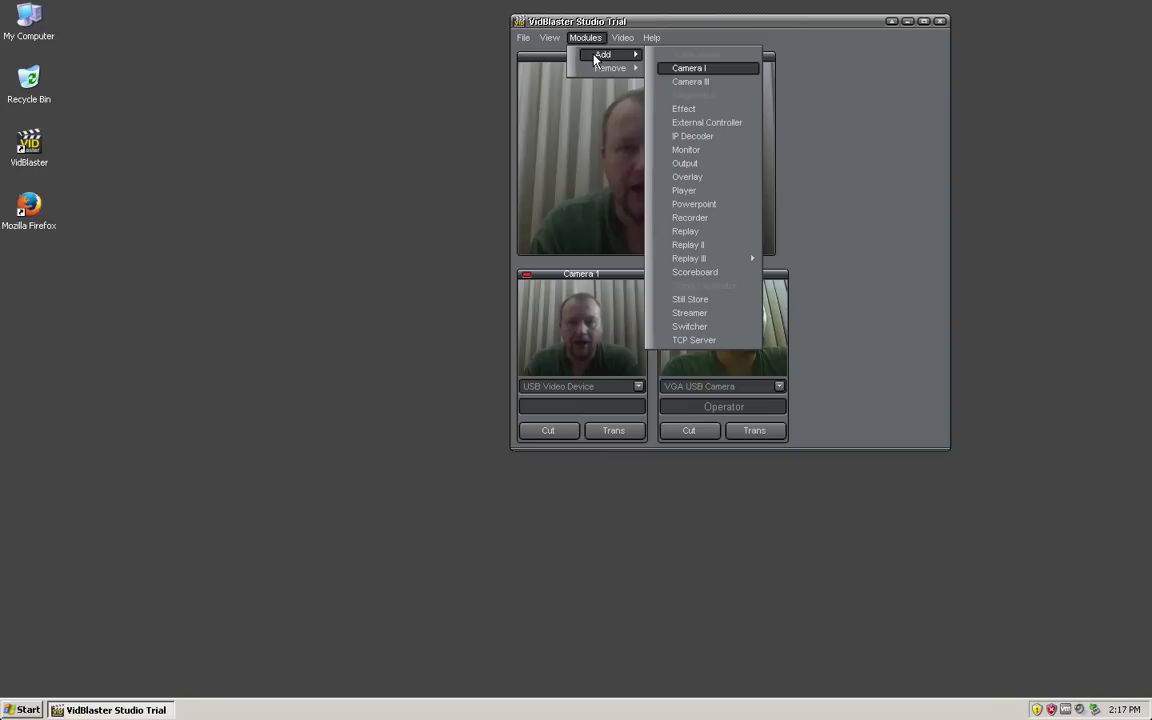
{"action": "left_click", "coordinate": [727, 68]}
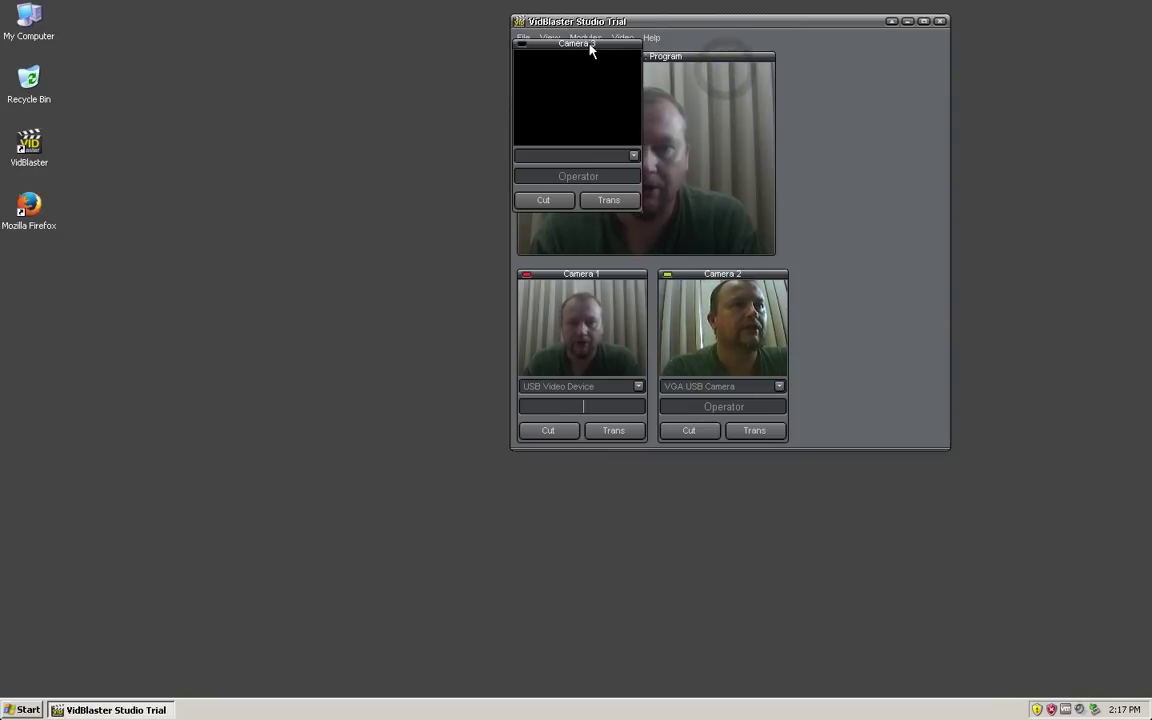
{"action": "left_click_drag", "start_coordinate": [590, 50], "coordinate": [909, 292]}
- Set Camera 3's source to Screen Capture
{"action": "left_click", "coordinate": [919, 387]}
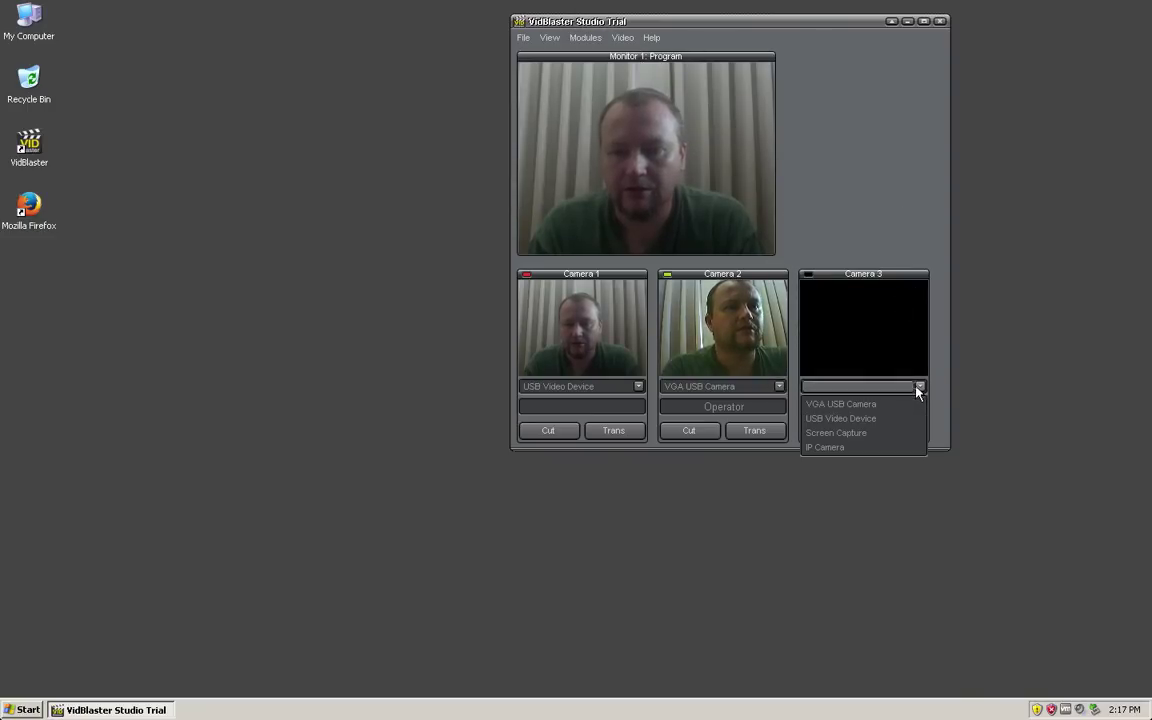
{"action": "left_click", "coordinate": [872, 433]}
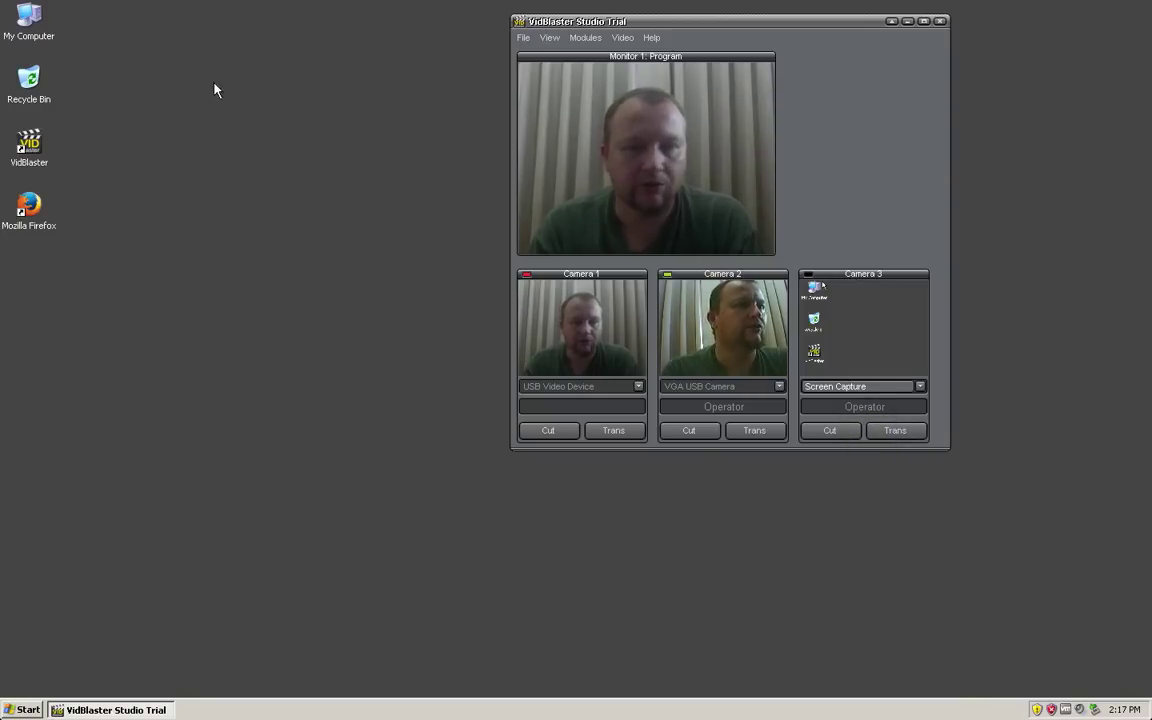
{"action": "left_click_drag", "start_coordinate": [790, 28], "coordinate": [727, 72]}
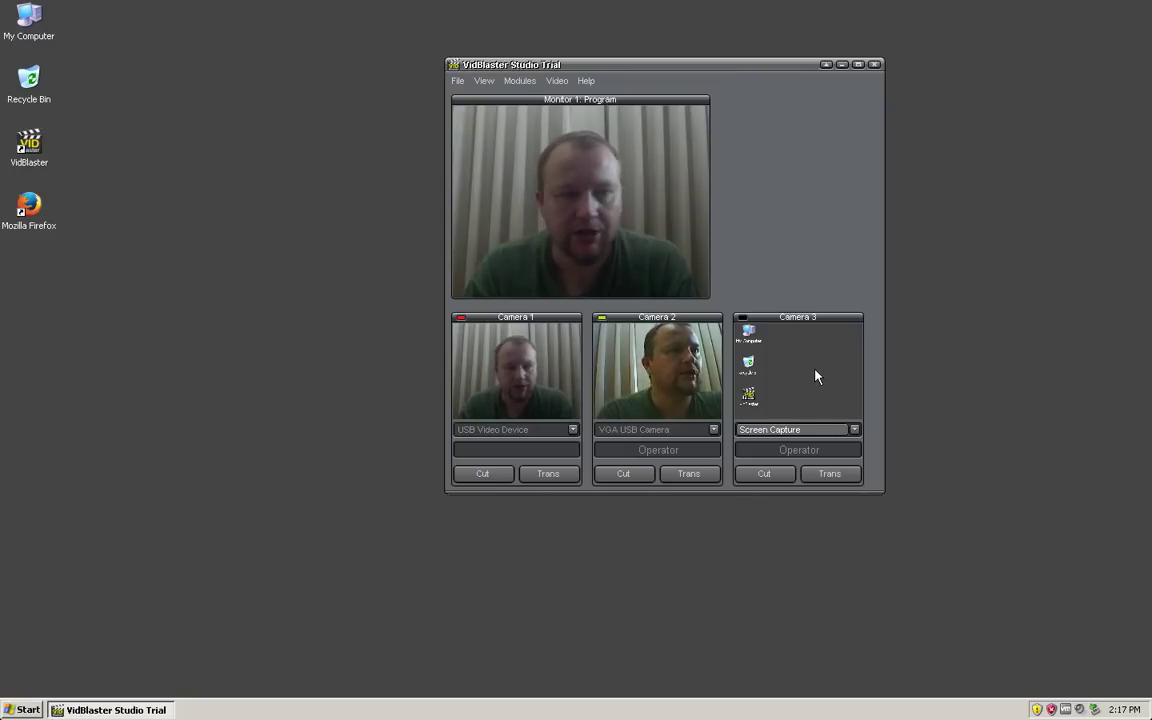
- Frame Camera 3's 4:3 capture area on the Firefox desktop shortcut and put it on air
{"action": "left_click_drag", "start_coordinate": [154, 222], "coordinate": [985, 395]}
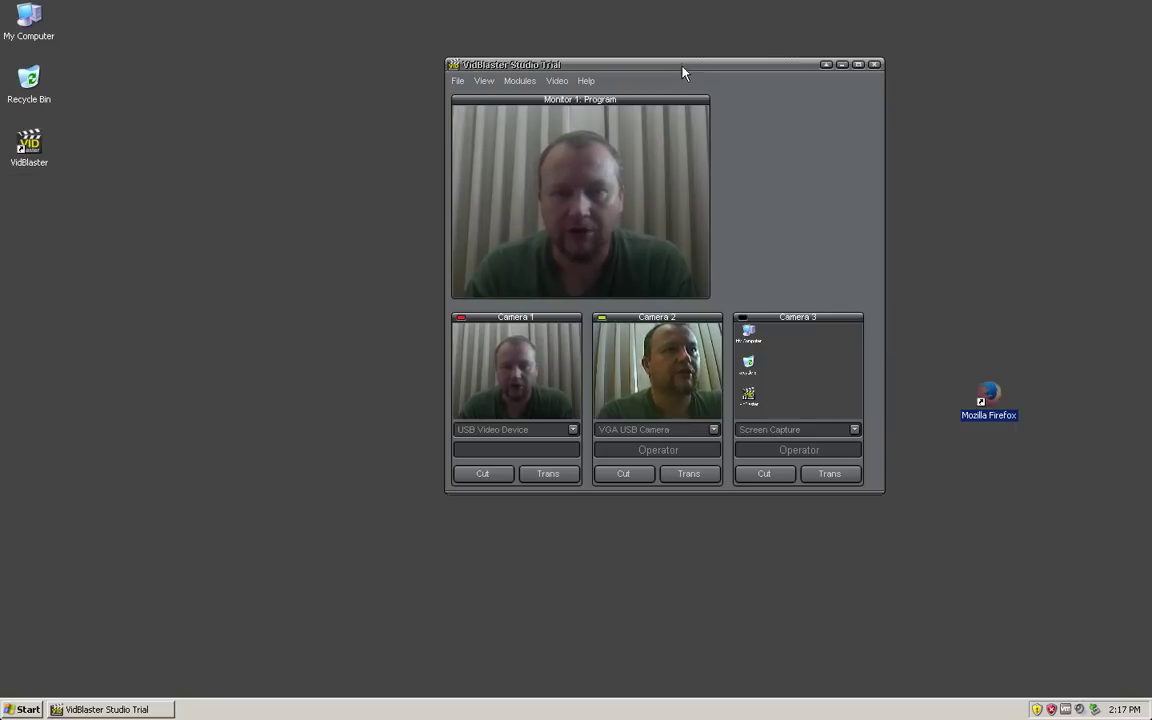
{"action": "left_click_drag", "start_coordinate": [686, 65], "coordinate": [436, 58]}
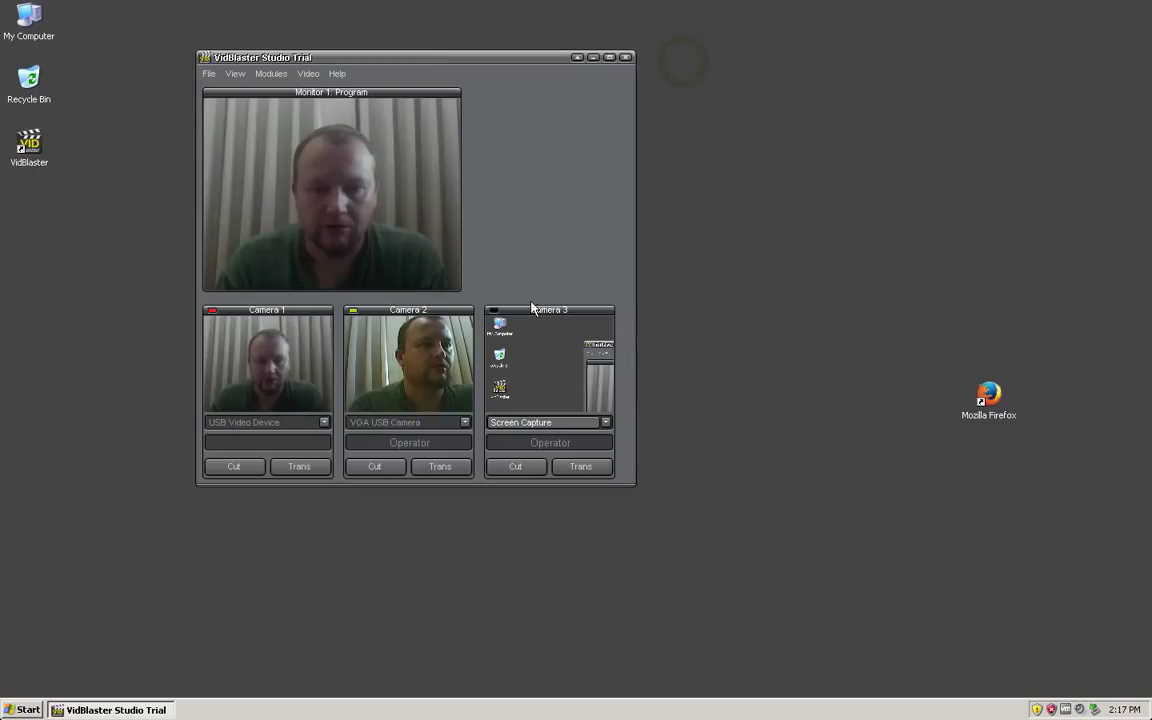
{"action": "right_click", "coordinate": [540, 340]}
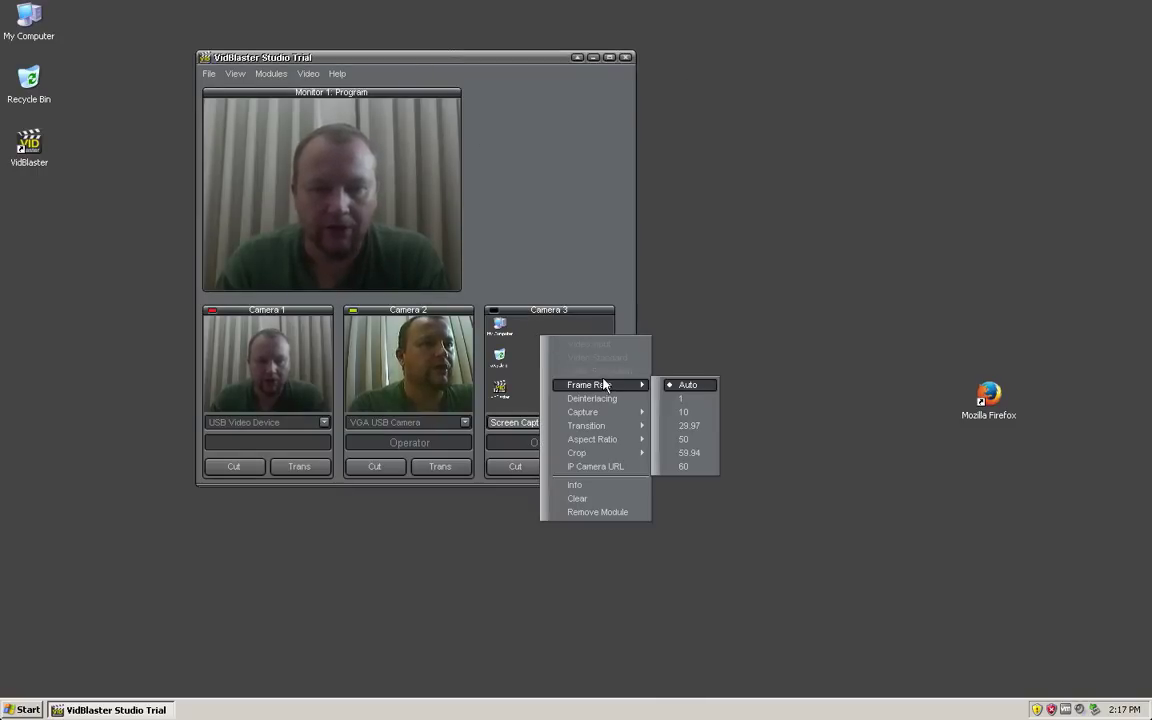
{"action": "mouse_move", "coordinate": [643, 411]}
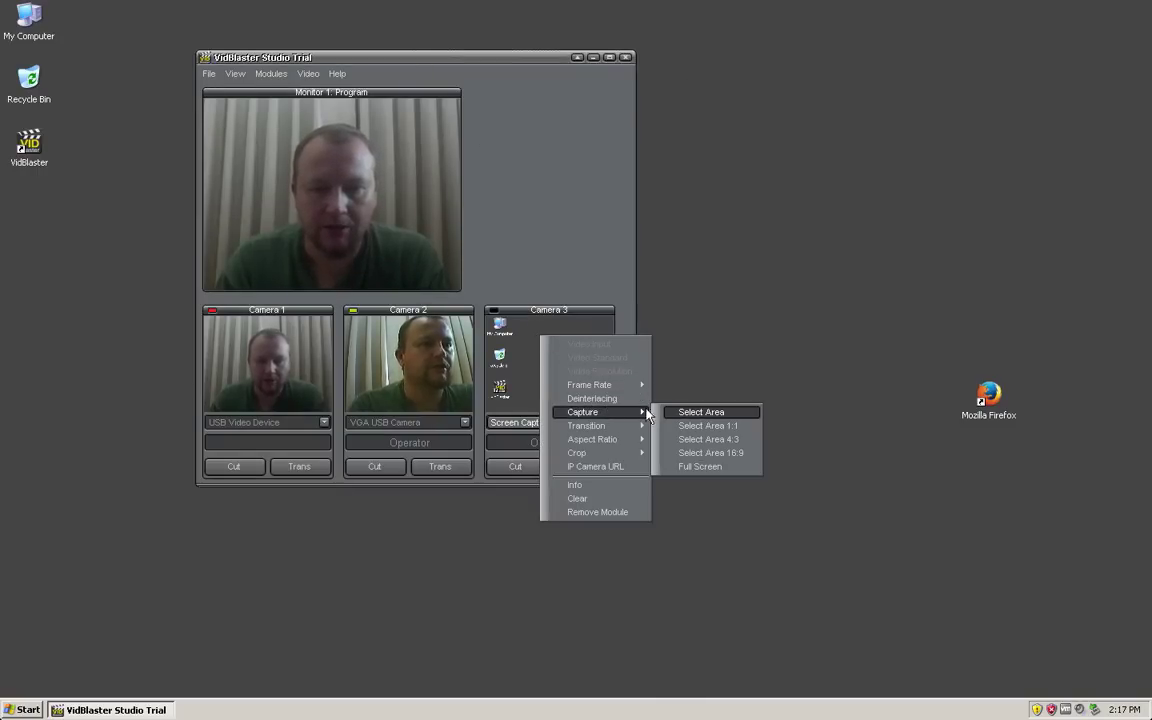
{"action": "left_click", "coordinate": [722, 441]}
{"action": "left_click_drag", "start_coordinate": [798, 266], "coordinate": [1129, 559]}
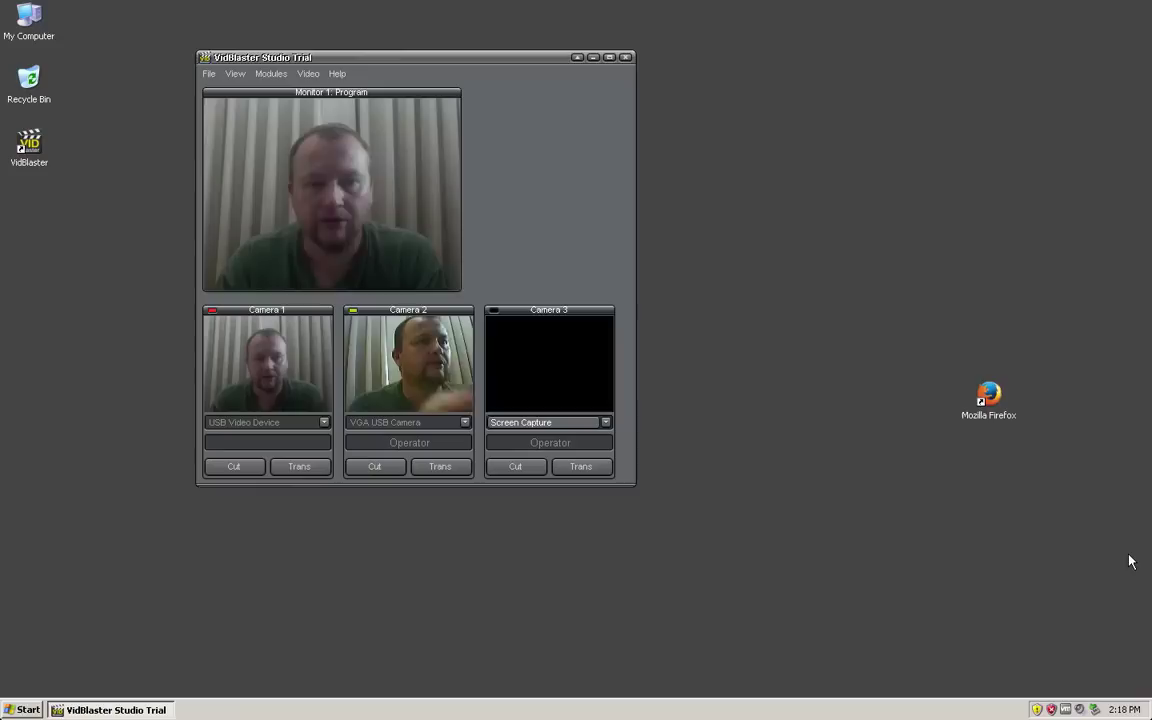
{"action": "left_click", "coordinate": [582, 360]}
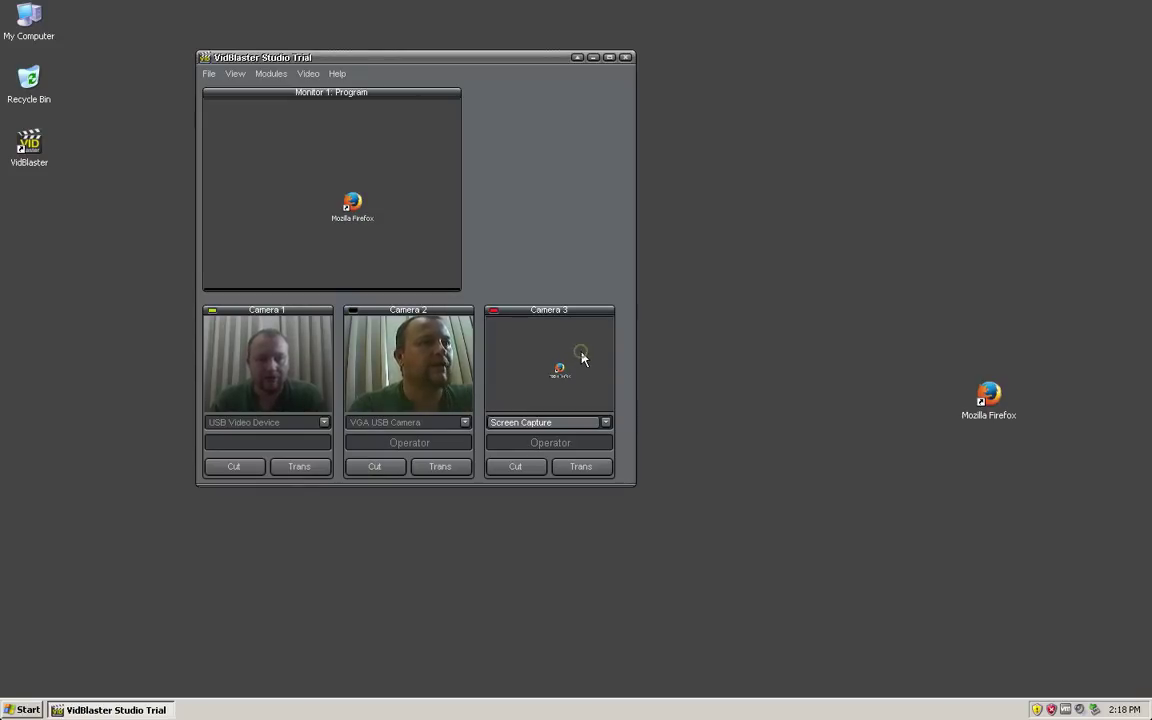
- Cut the program output through Camera 2, Camera 1, Camera 3, Camera 2, Camera 1, ending on Camera 2
{"action": "left_click", "coordinate": [413, 358]}
{"action": "left_click", "coordinate": [283, 362]}
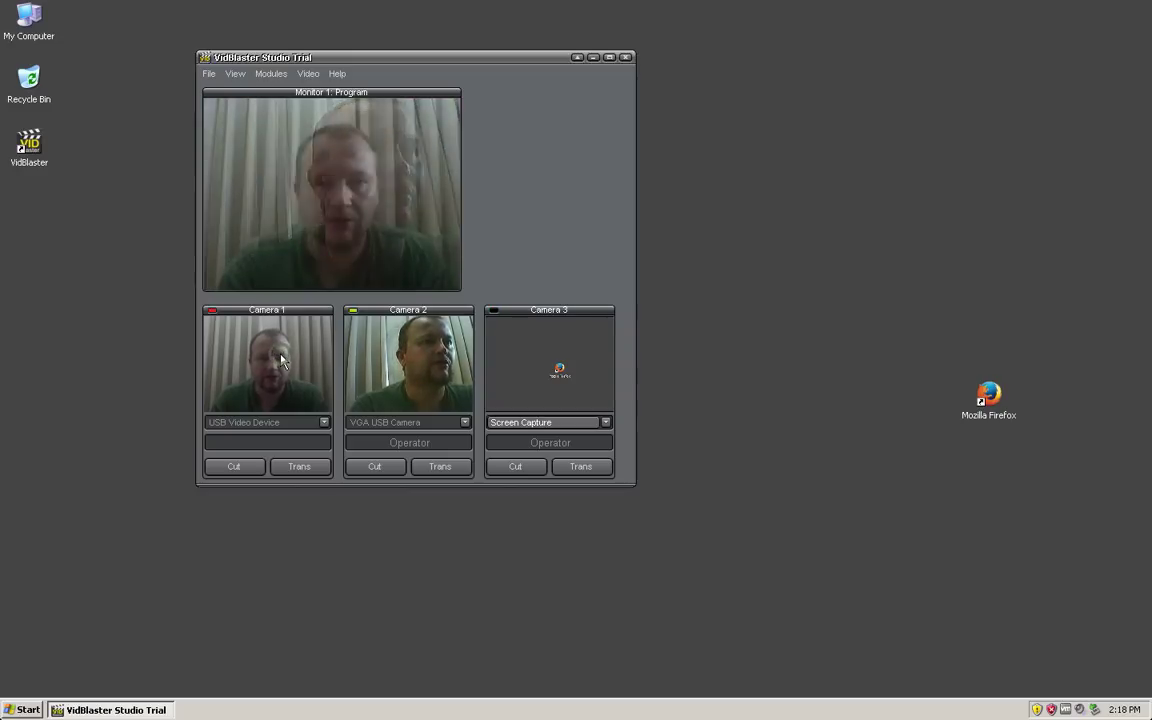
{"action": "left_click", "coordinate": [571, 375]}
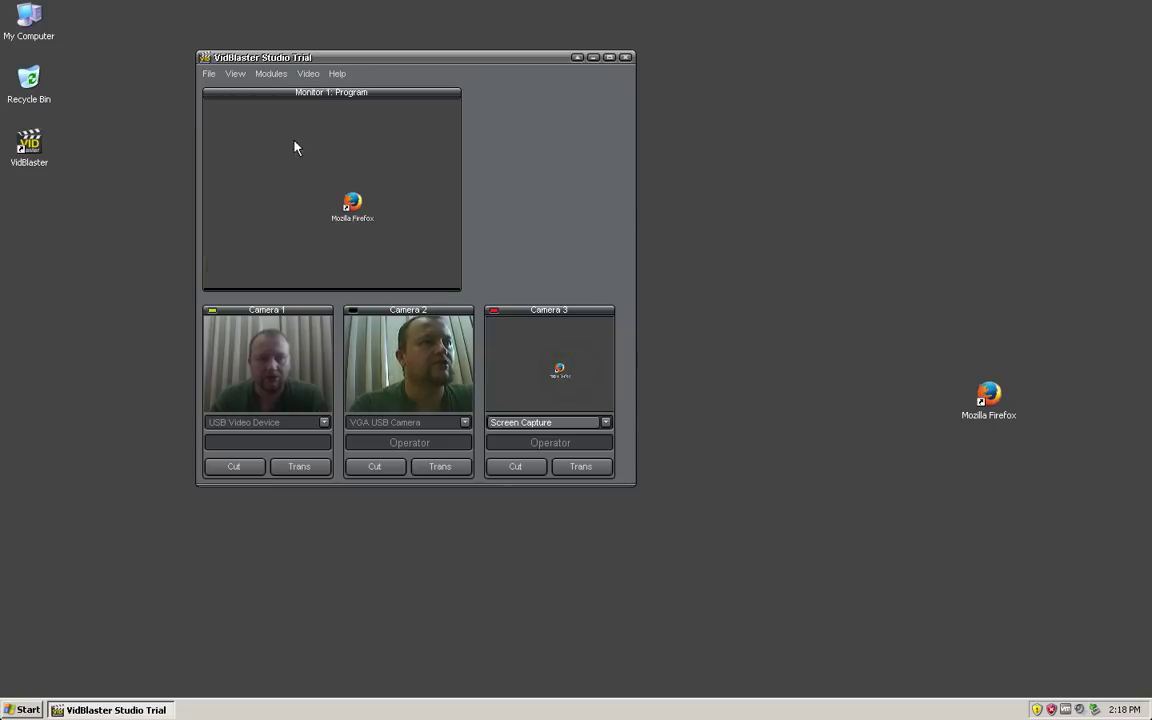
{"action": "left_click", "coordinate": [405, 330]}
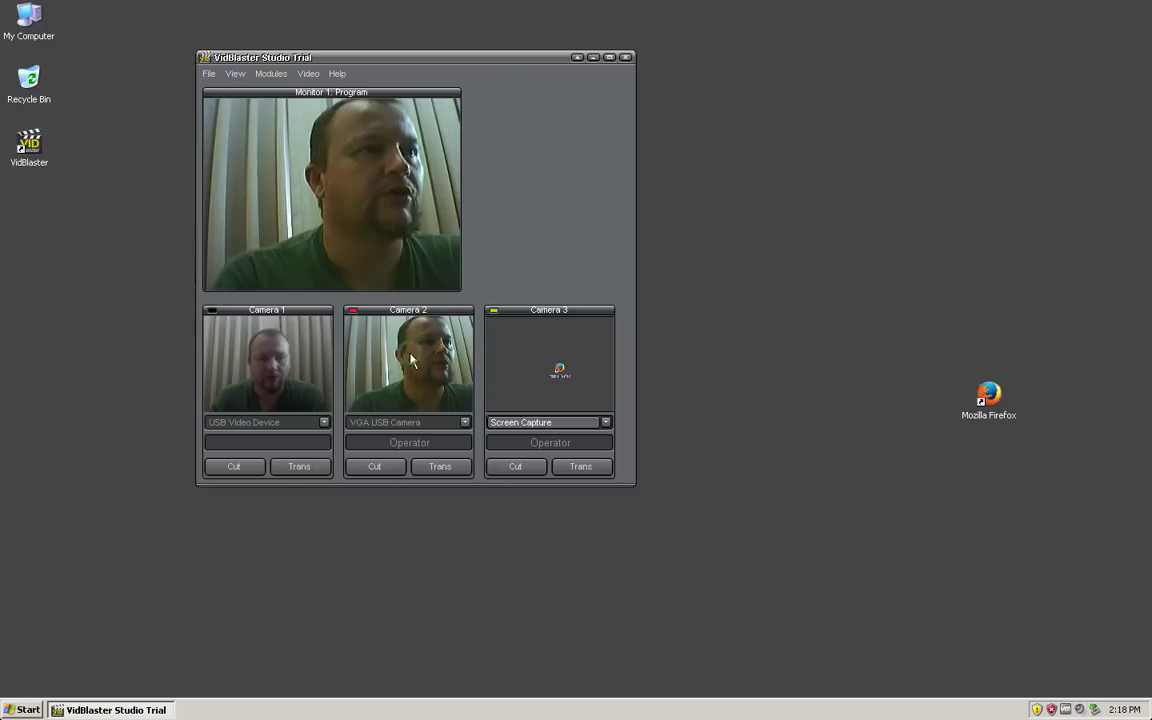
{"action": "left_click", "coordinate": [280, 365]}
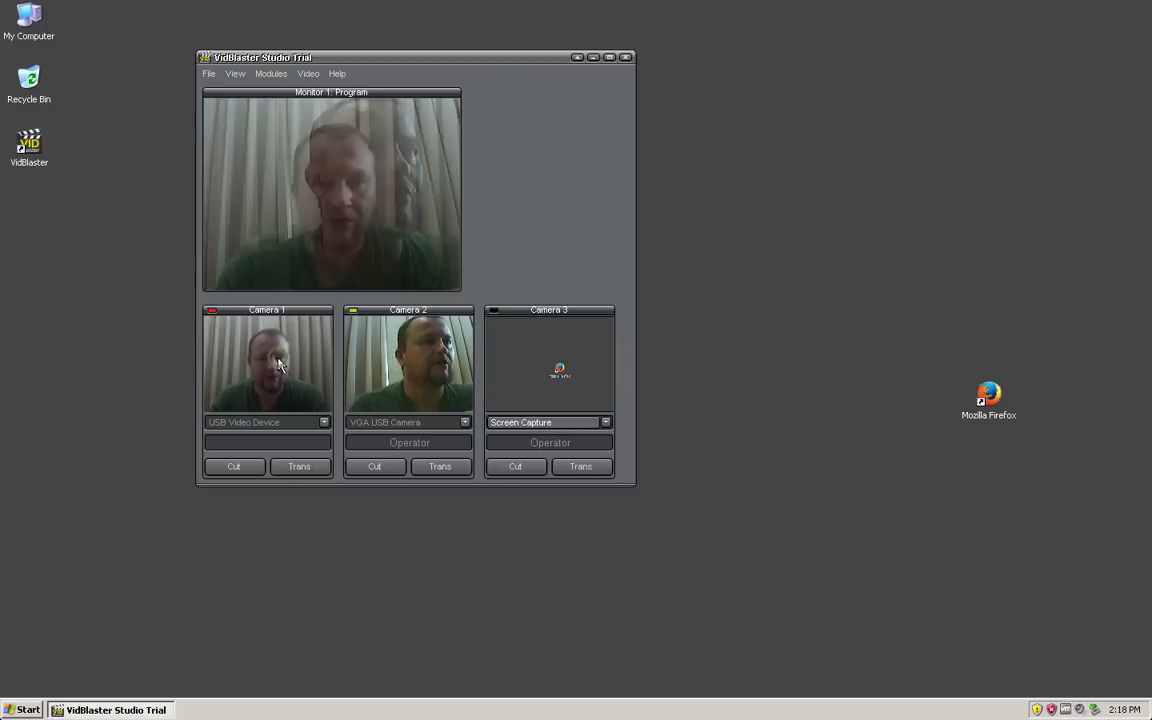
{"action": "left_click", "coordinate": [422, 368]}
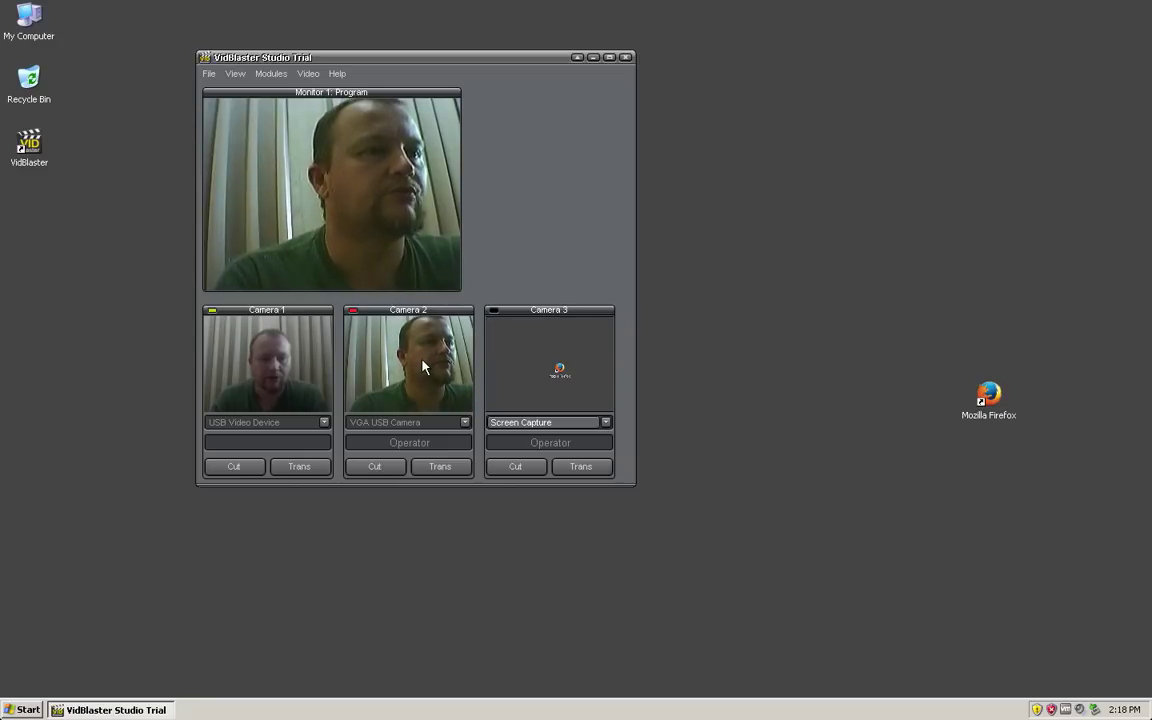
- Set Camera 2's transition to Dissolve Medium
{"action": "right_click", "coordinate": [422, 368]}
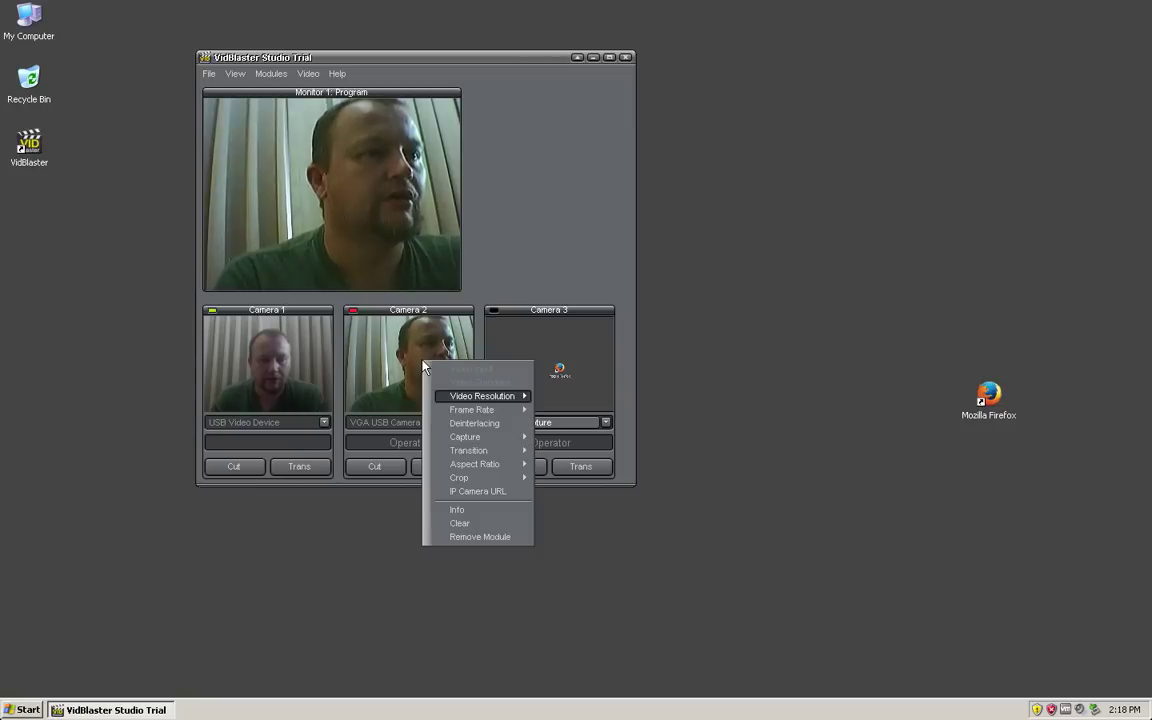
{"action": "mouse_move", "coordinate": [465, 396]}
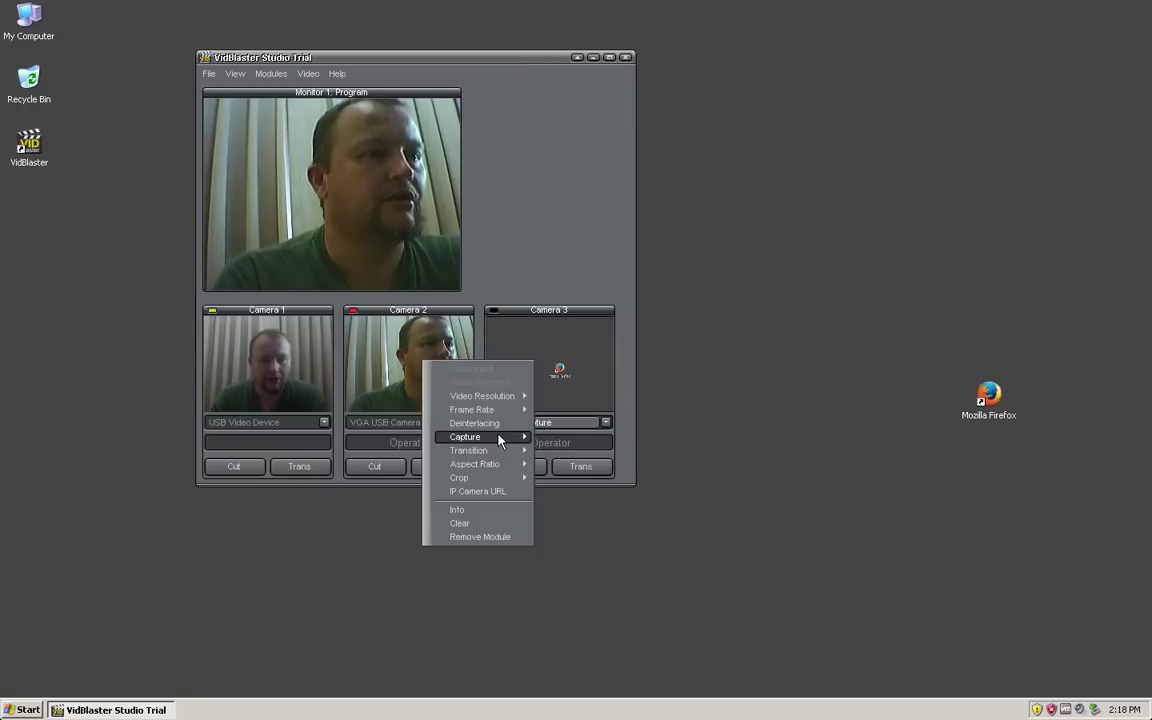
{"action": "mouse_move", "coordinate": [500, 441]}
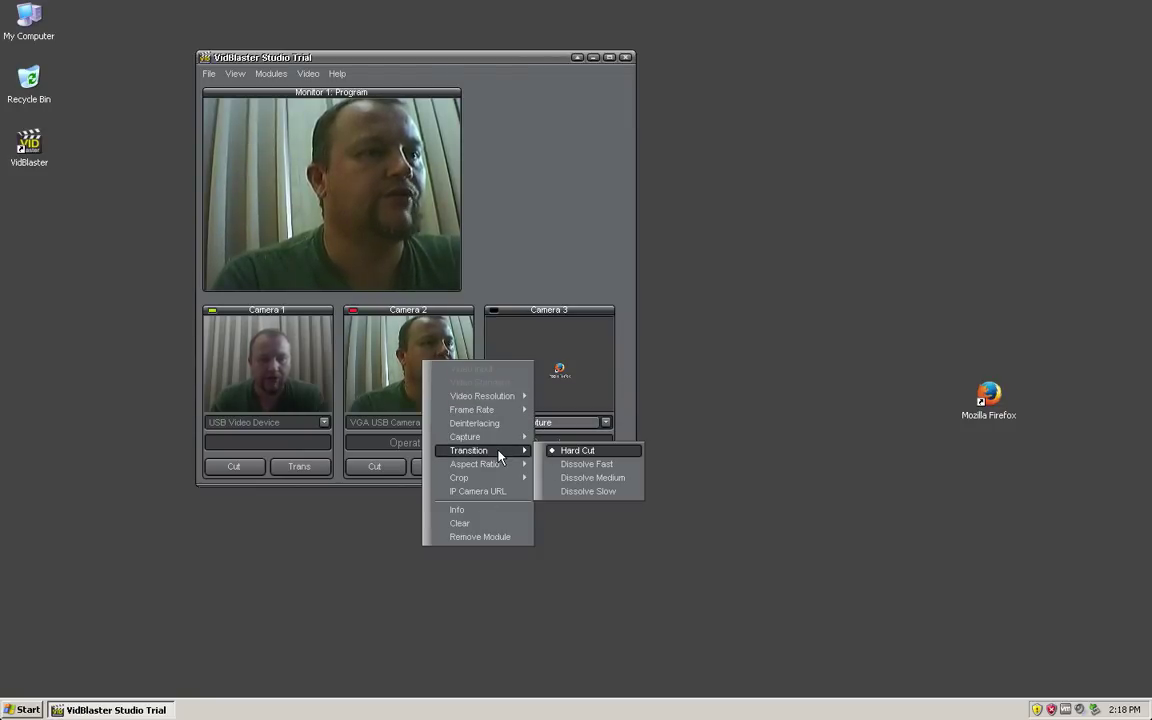
{"action": "left_click", "coordinate": [600, 478]}
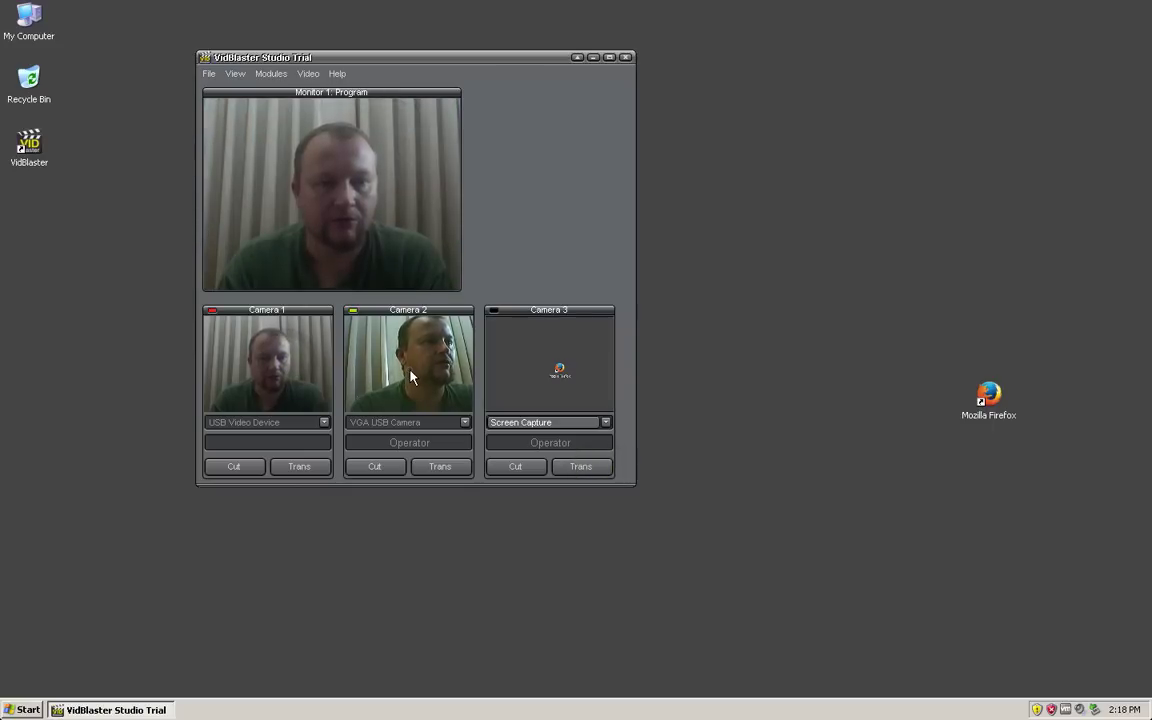
{"action": "right_click", "coordinate": [434, 378]}
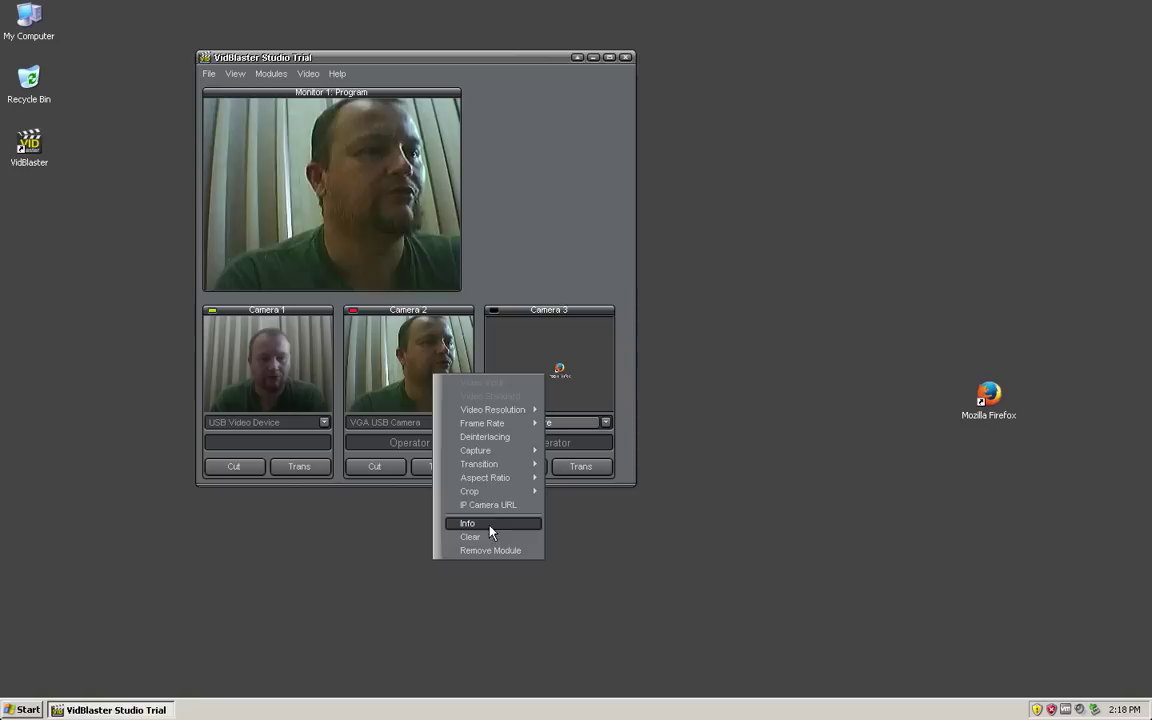
{"action": "mouse_move", "coordinate": [511, 465]}
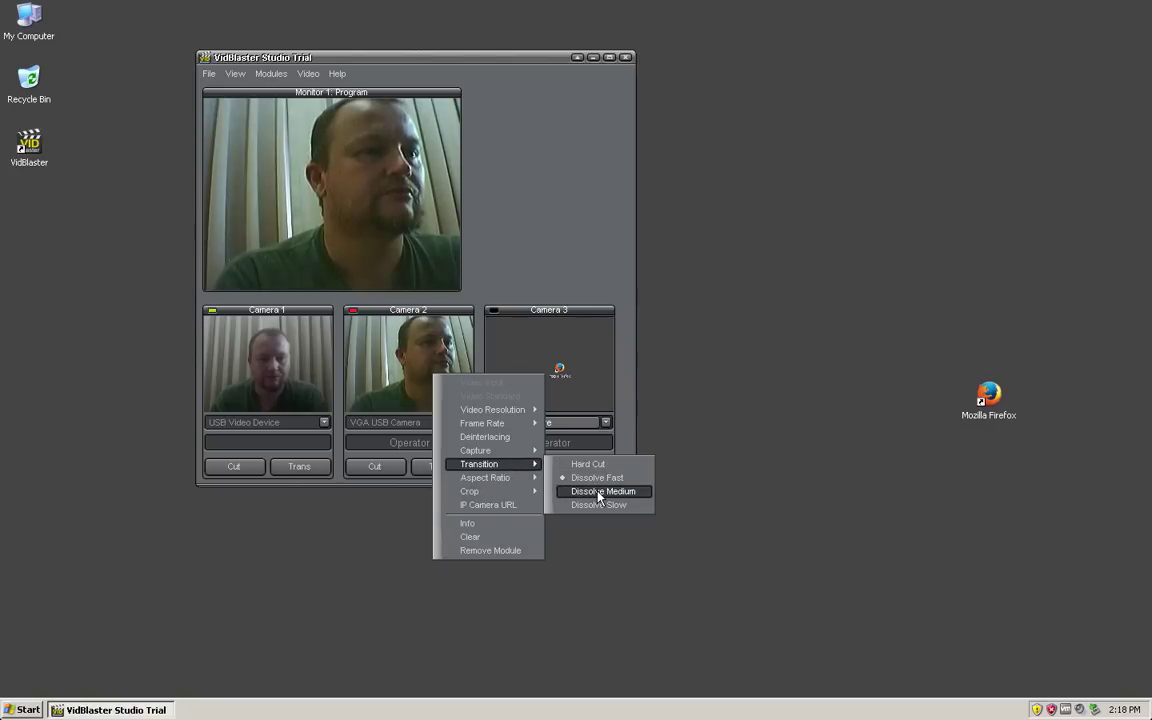
{"action": "left_click", "coordinate": [600, 491]}
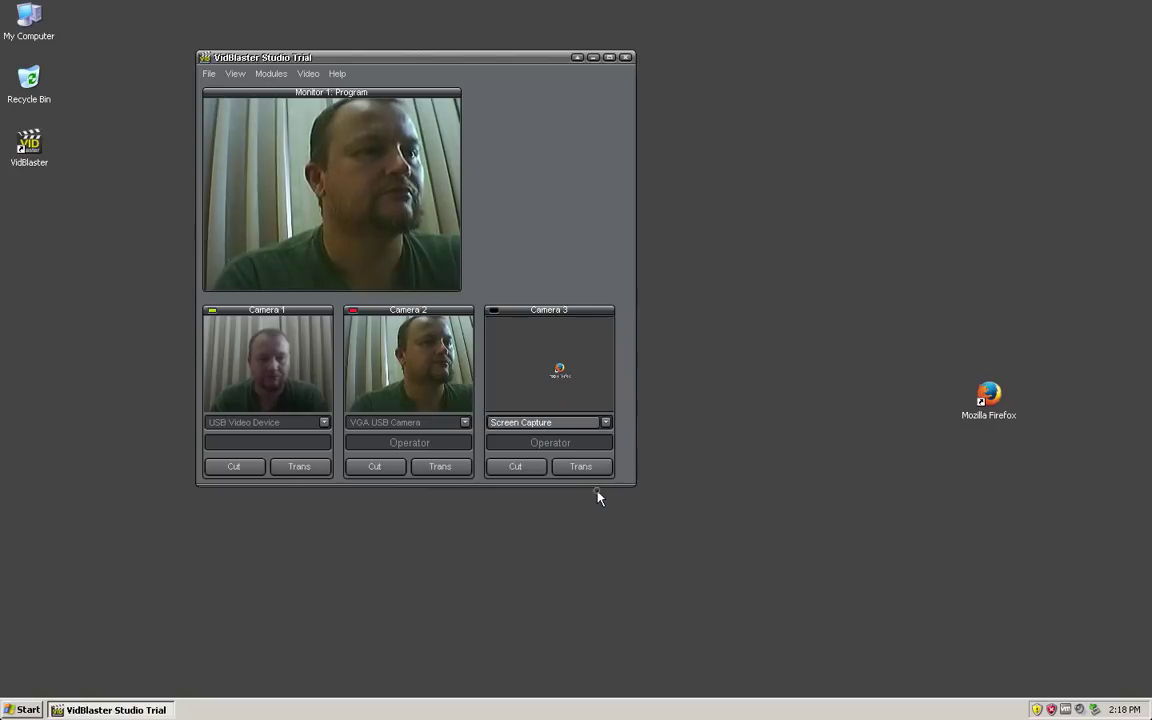
- Test dissolves between Camera 1 and Camera 2, then put Camera 3 on air
{"action": "left_click", "coordinate": [300, 338]}
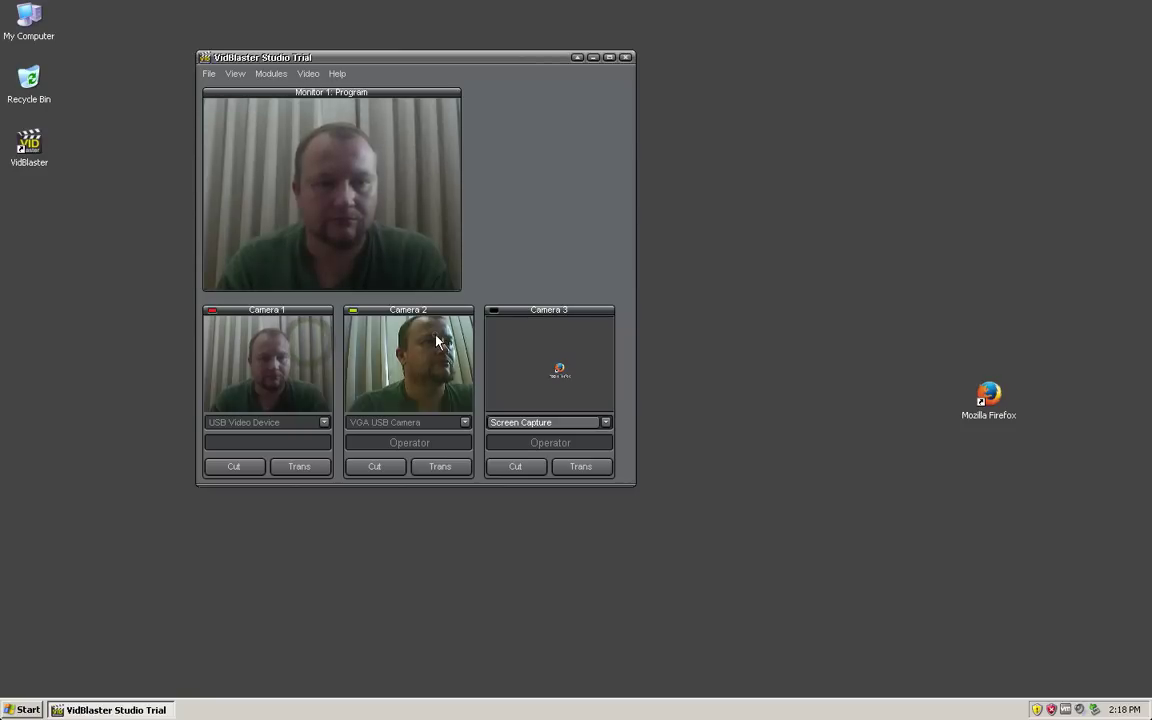
{"action": "left_click", "coordinate": [437, 342]}
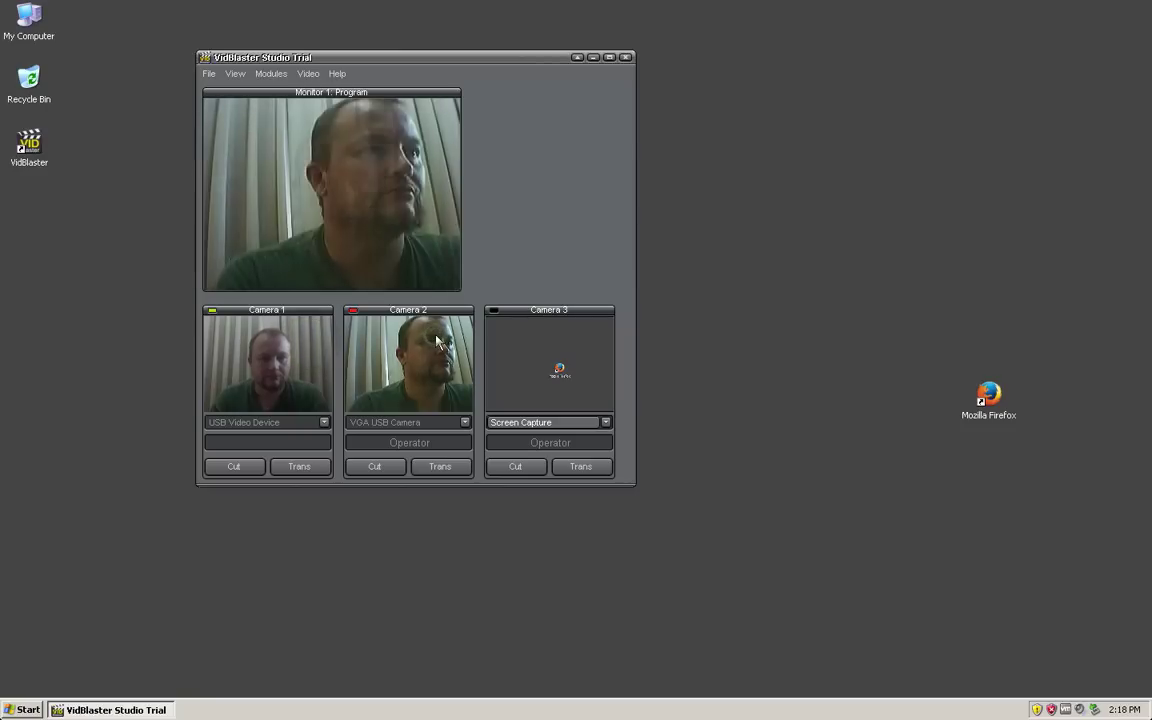
{"action": "left_click", "coordinate": [284, 339]}
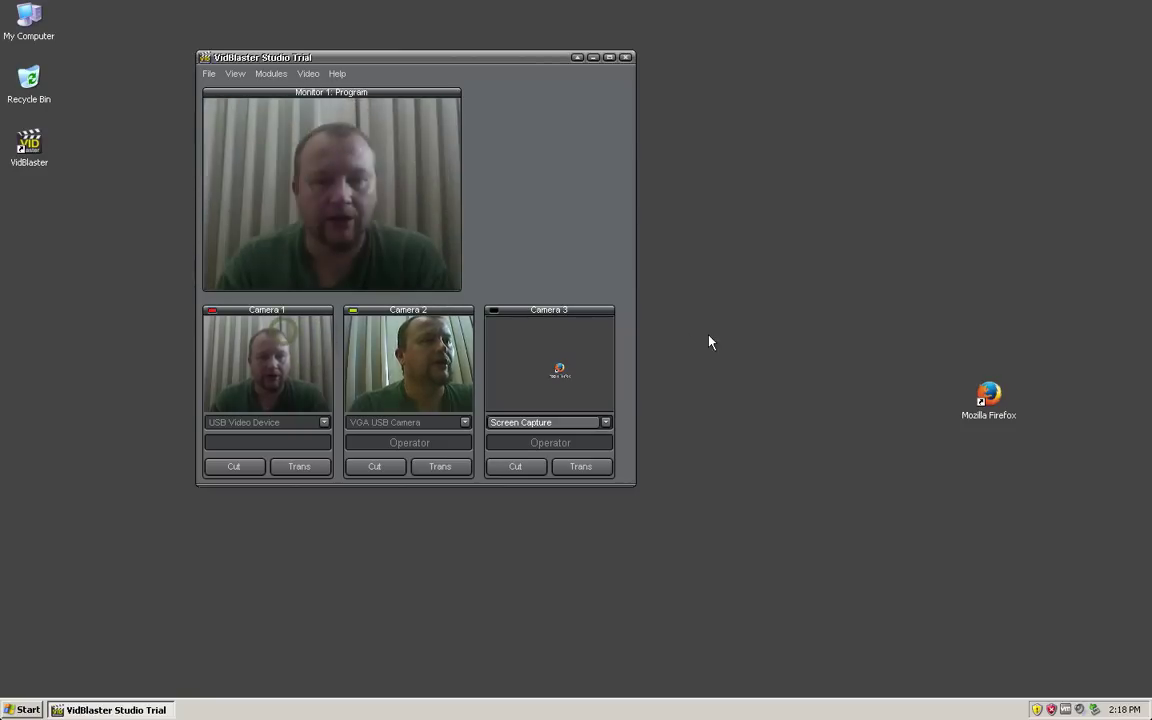
{"action": "left_click", "coordinate": [549, 362]}
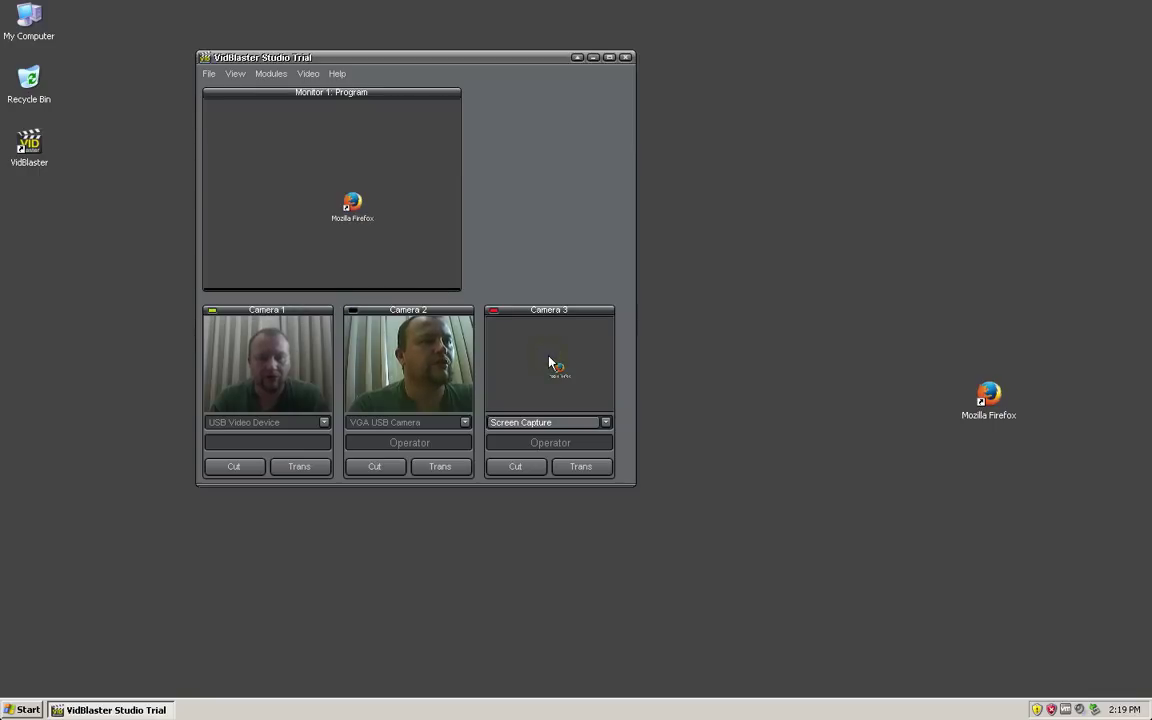
- Set Camera 3's transition to Dissolve Medium, then dissolve to Camera 1 and back to Camera 3
{"action": "right_click", "coordinate": [549, 362]}
{"action": "mouse_move", "coordinate": [600, 447]}
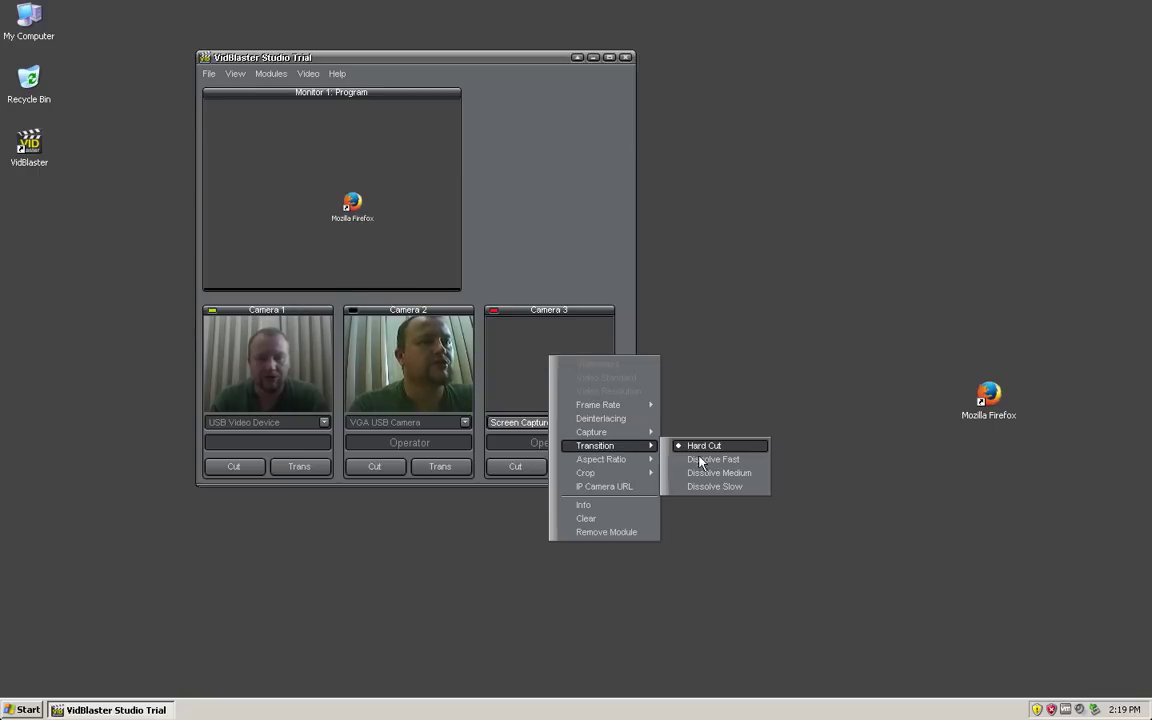
{"action": "left_click", "coordinate": [719, 473]}
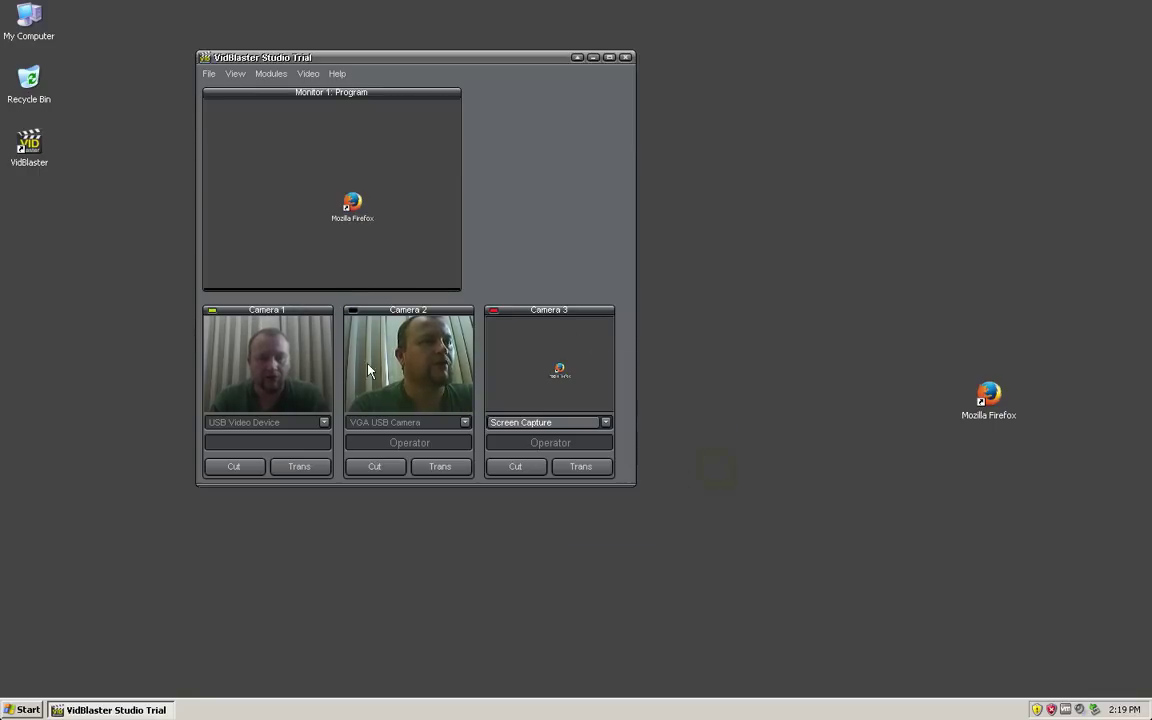
{"action": "left_click", "coordinate": [271, 398]}
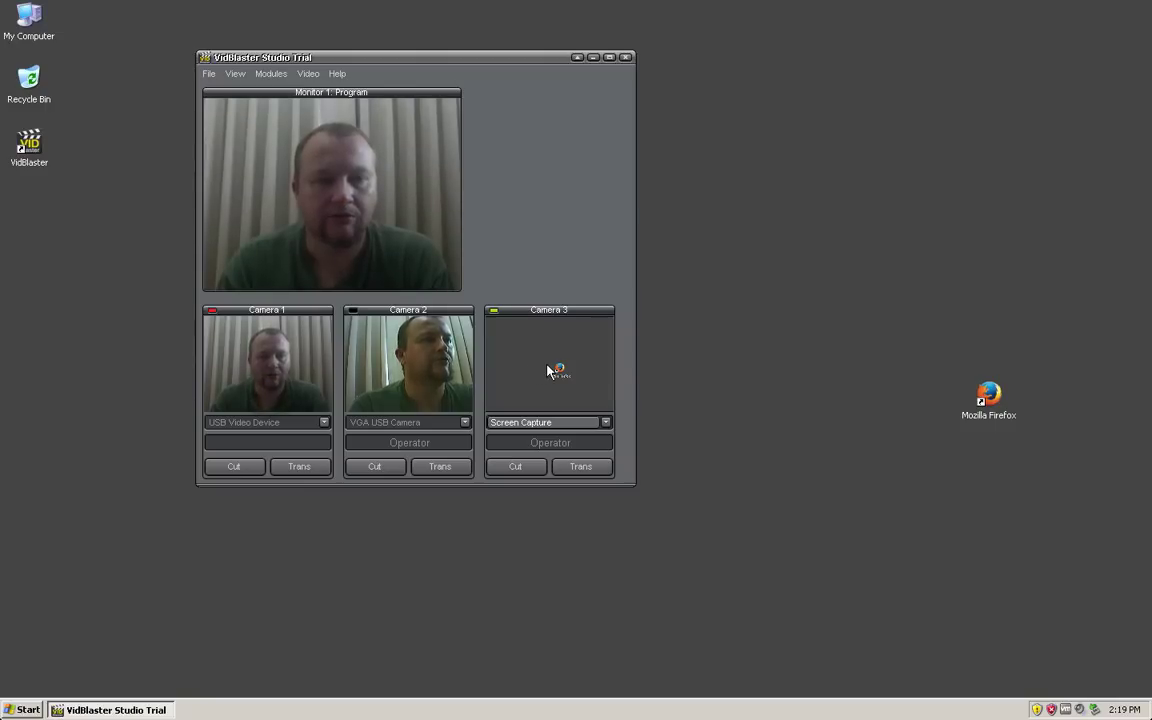
{"action": "left_click", "coordinate": [548, 371]}
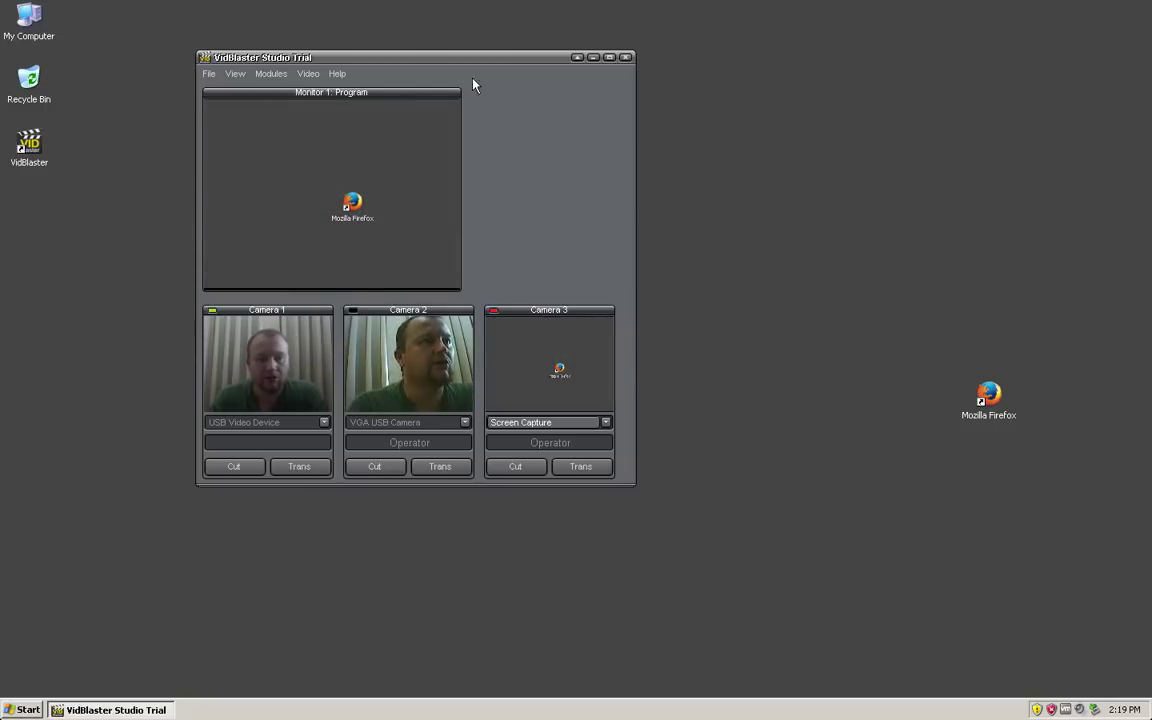
- Launch Firefox, resize it narrower, and move it to the right half of the screen
{"action": "left_click_drag", "start_coordinate": [466, 63], "coordinate": [339, 29]}
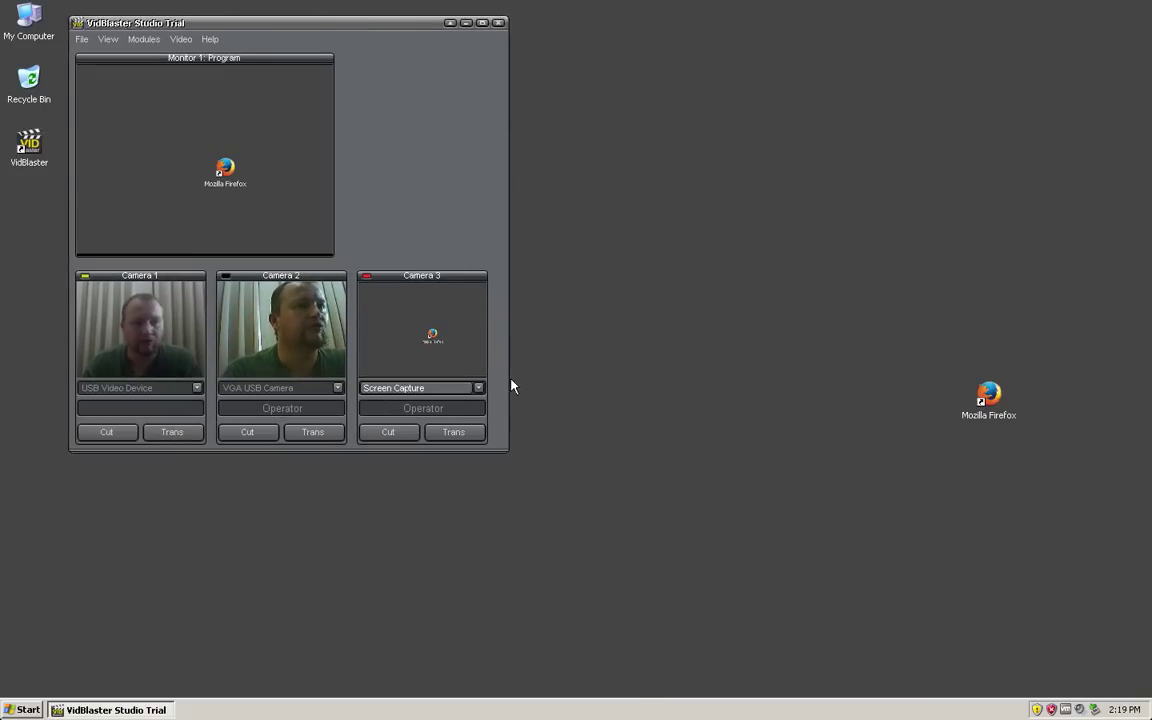
{"action": "double_click", "coordinate": [987, 400]}
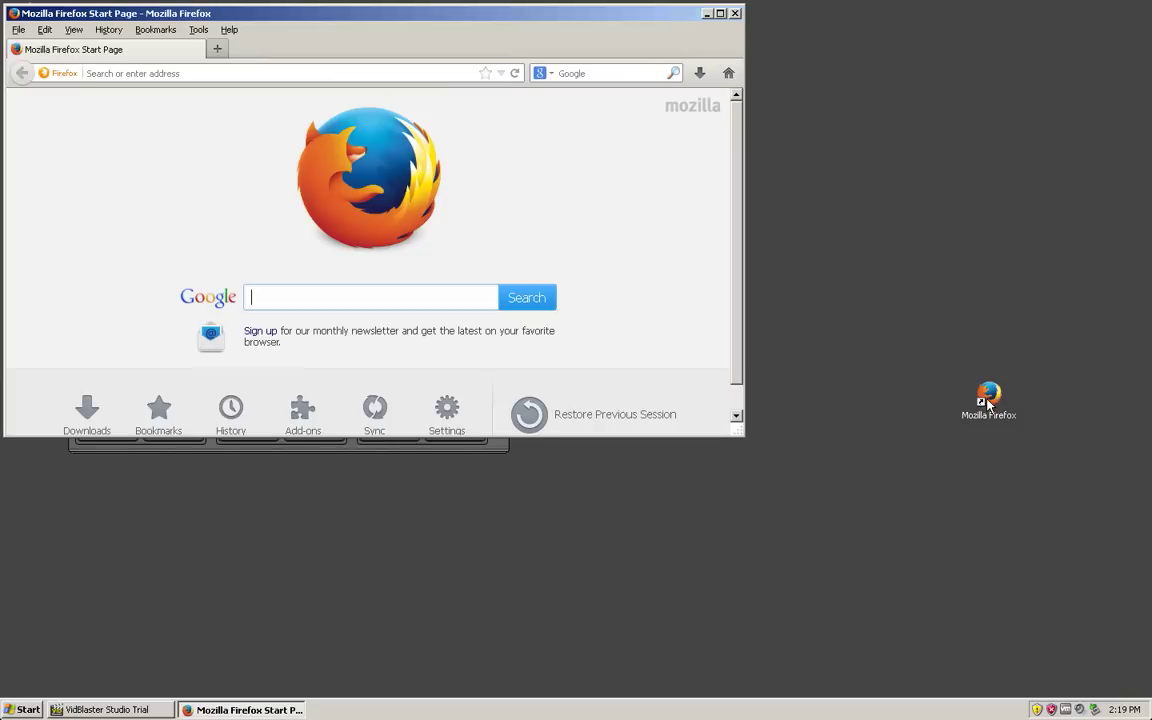
{"action": "left_click_drag", "start_coordinate": [737, 424], "coordinate": [583, 663]}
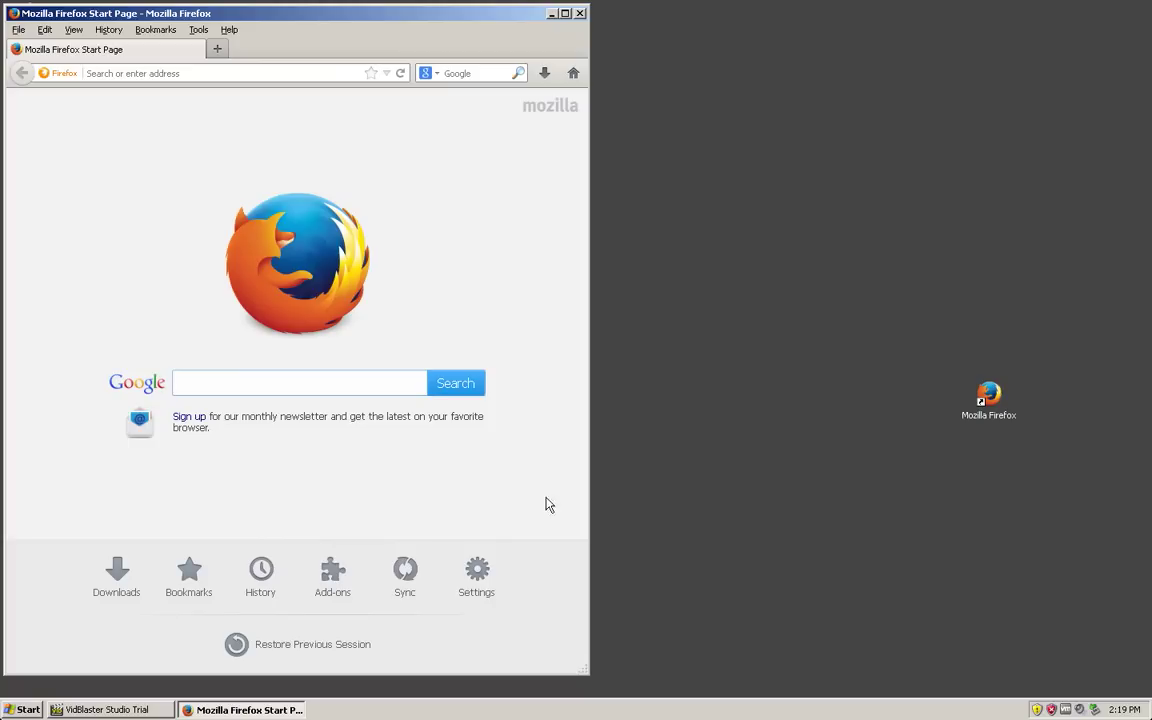
{"action": "left_click_drag", "start_coordinate": [342, 19], "coordinate": [897, 33]}
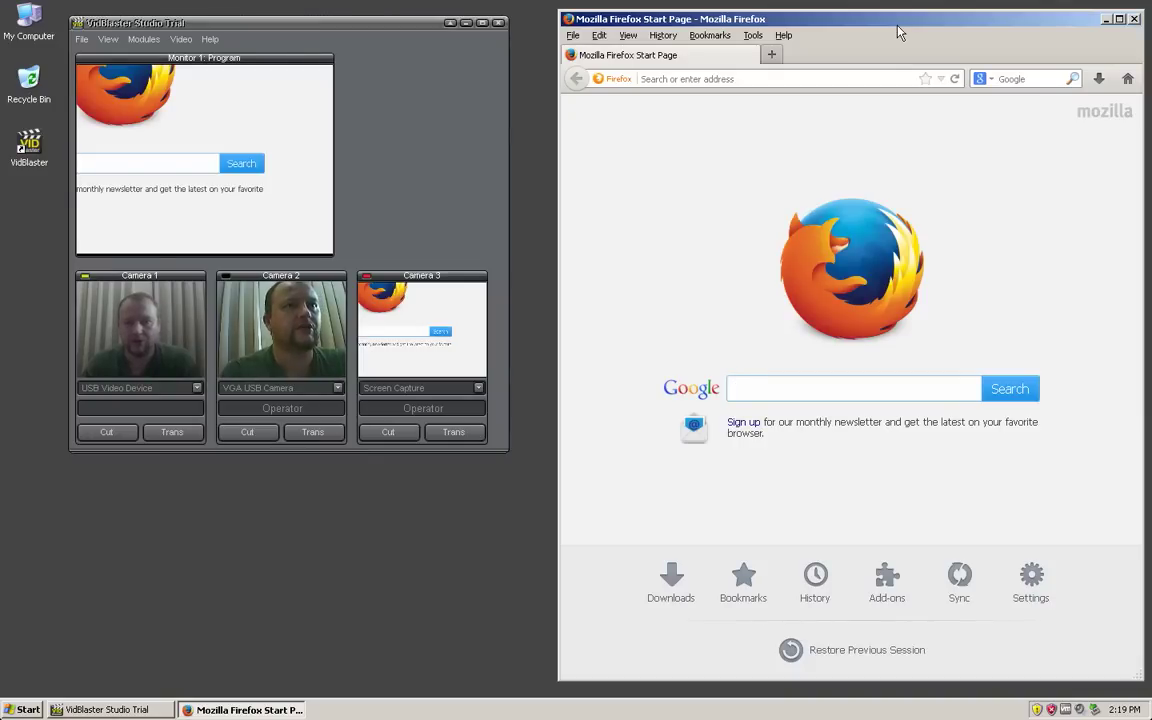
- Load youtube.com in the Firefox address bar
{"action": "left_click", "coordinate": [650, 79]}
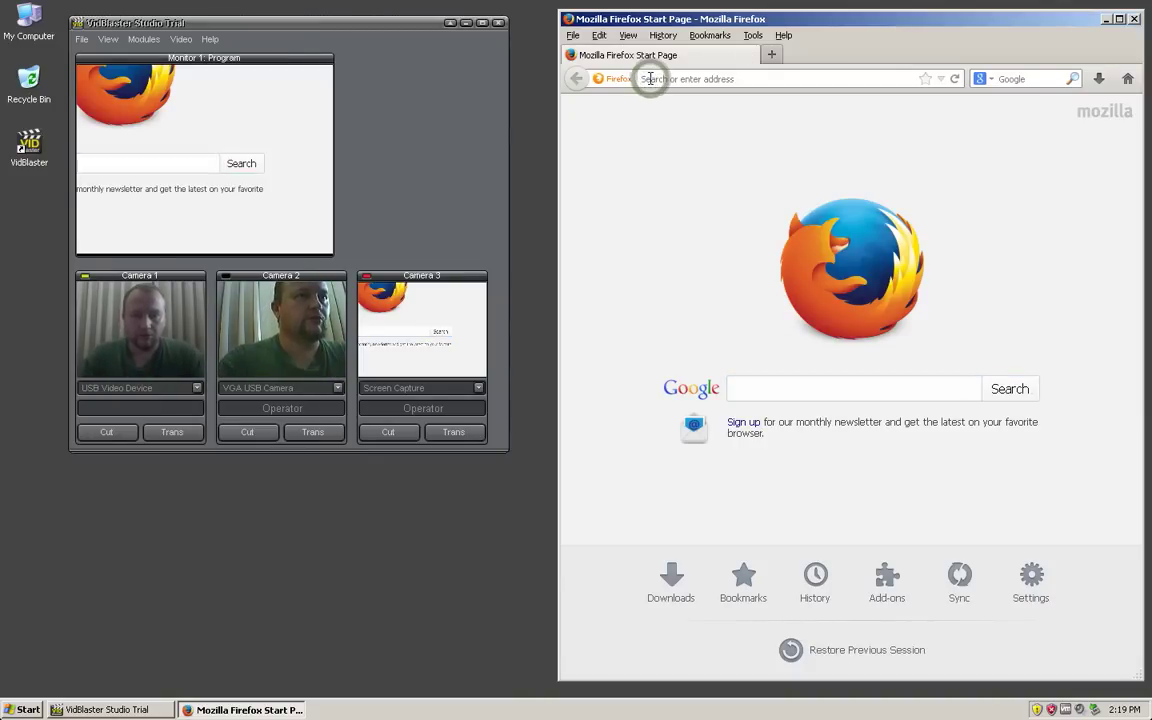
{"action": "left_click", "coordinate": [650, 79]}
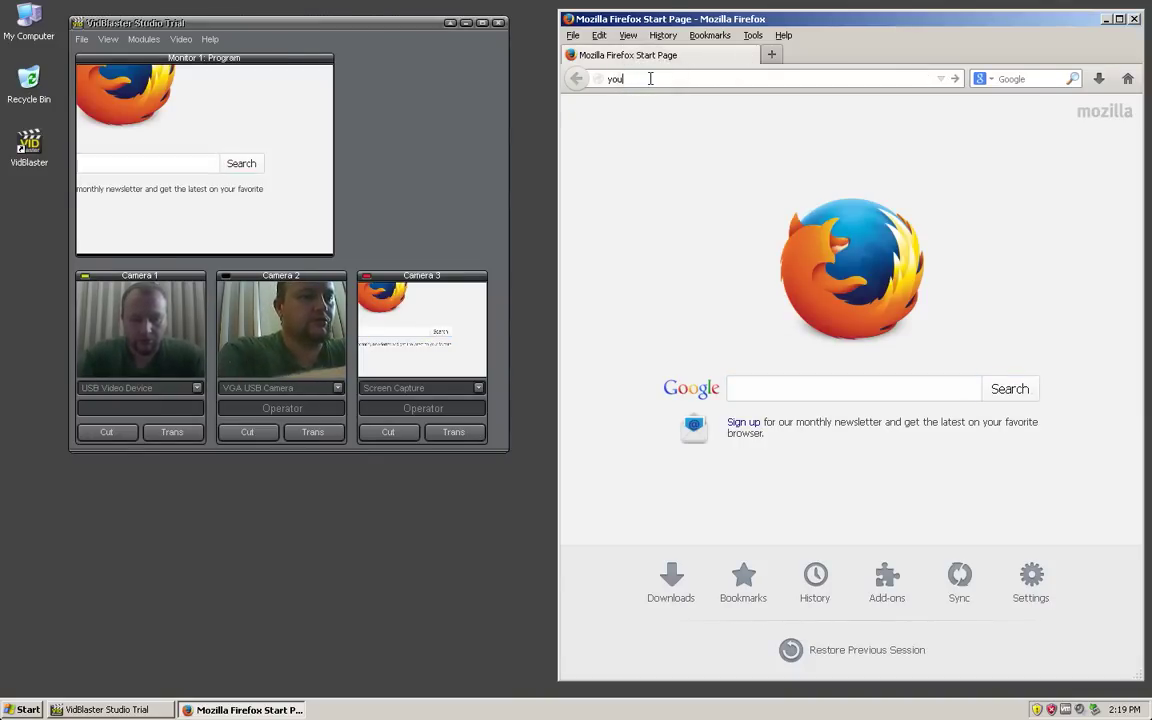
{"action": "type", "text": "youtube.com"}
{"action": "key", "text": "Return"}
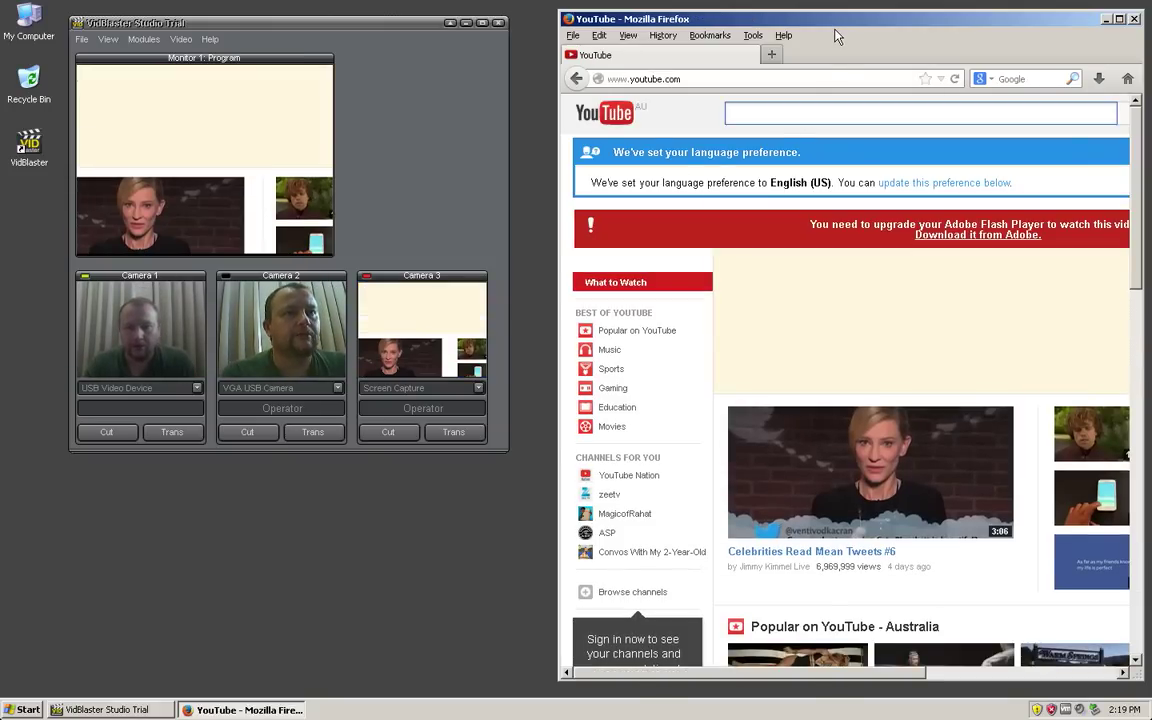
- Reframe Camera 3's 4:3 capture area, via Capture > Select Area 4:3, over the Firefox browser window
{"action": "left_click", "coordinate": [418, 337]}
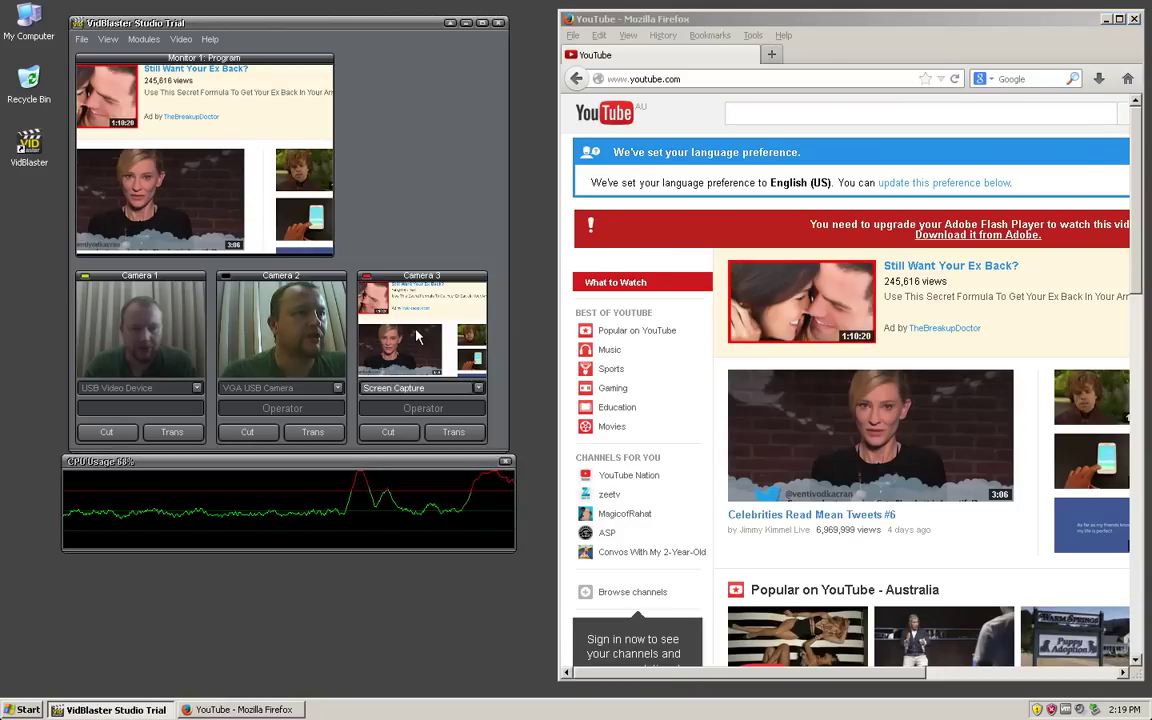
{"action": "right_click", "coordinate": [418, 337]}
{"action": "mouse_move", "coordinate": [483, 408]}
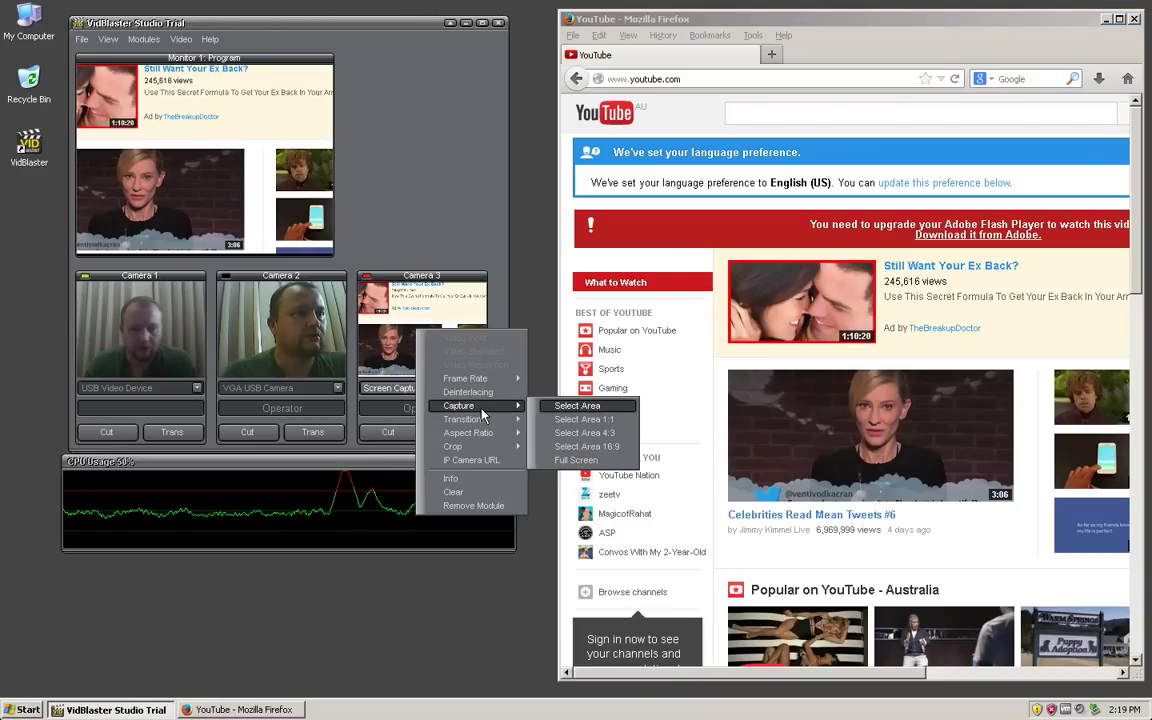
{"action": "left_click", "coordinate": [584, 433]}
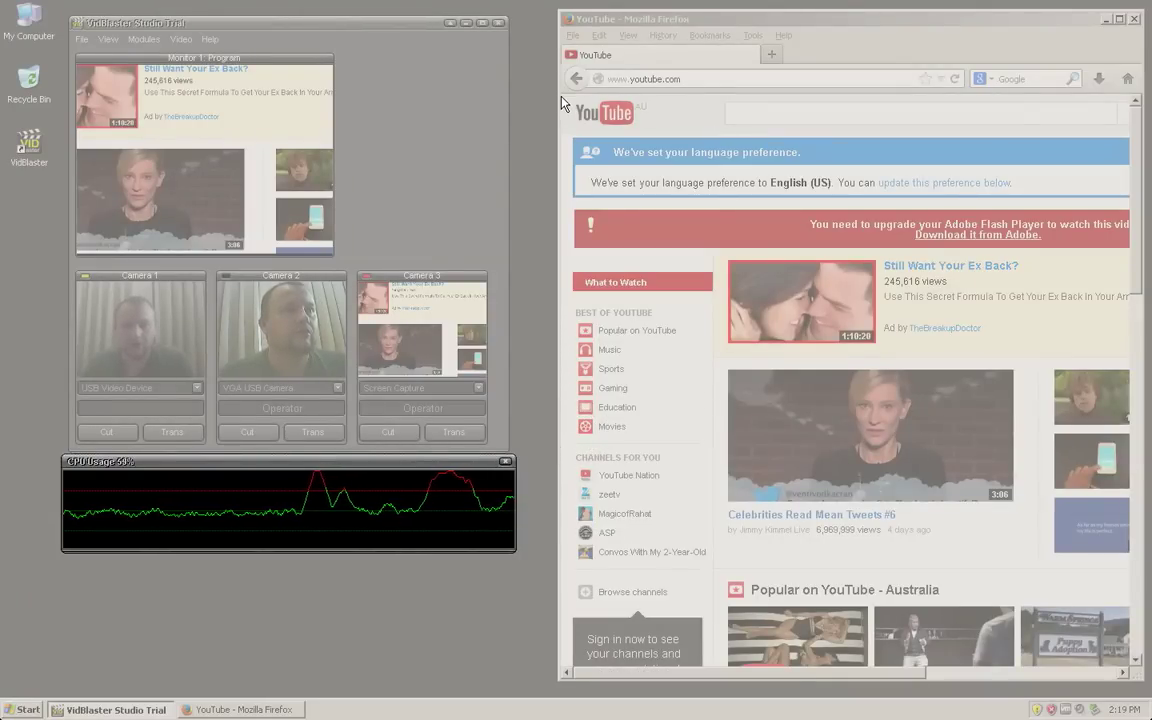
{"action": "left_click_drag", "start_coordinate": [561, 95], "coordinate": [1131, 319]}
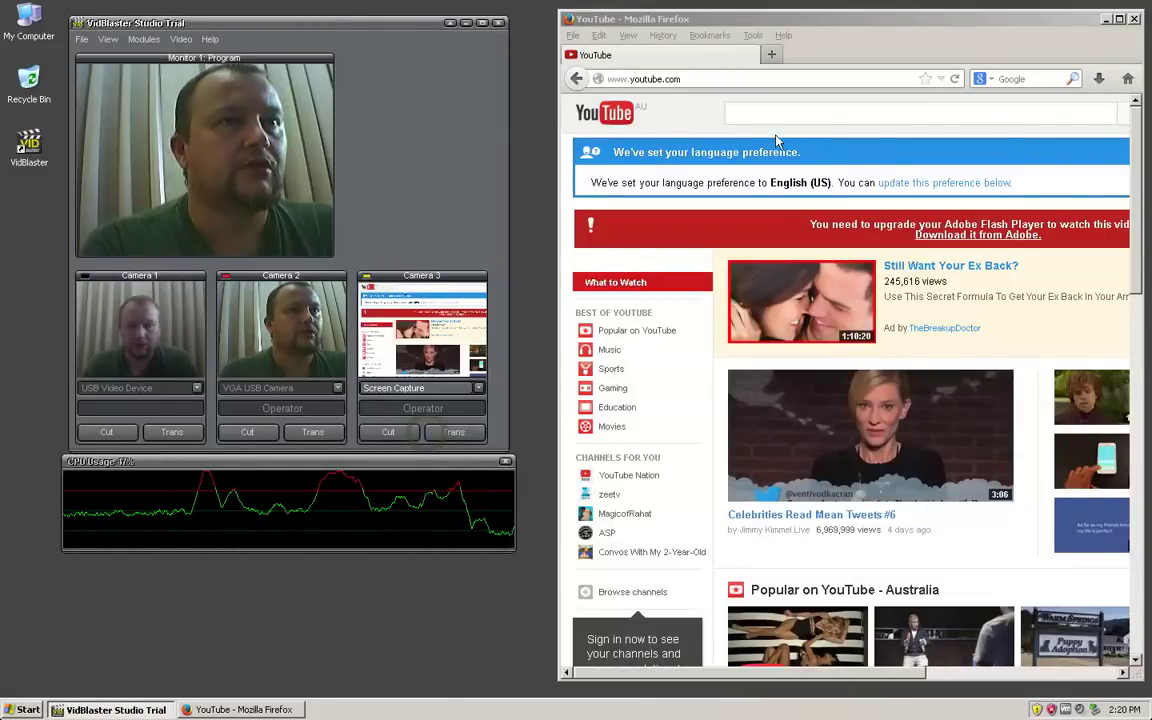
- Scroll the YouTube home page, open Budweiser's 'Puppy Love' commercial, and nudge the browser window
{"action": "left_click", "coordinate": [920, 28]}
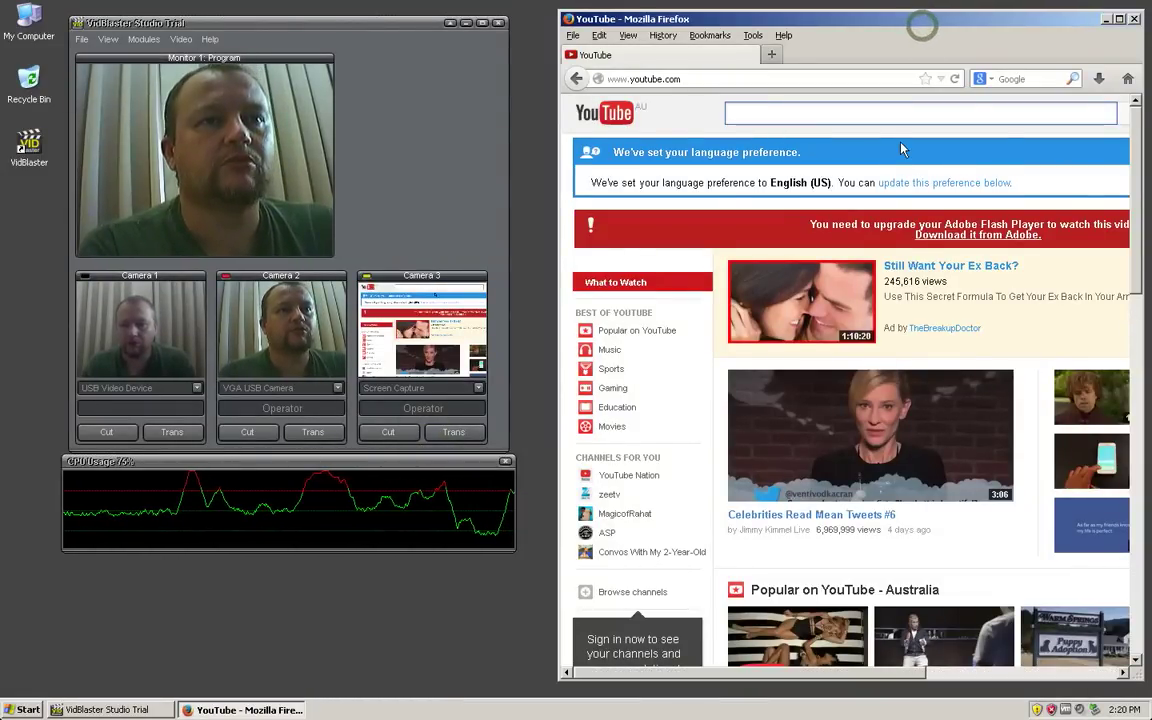
{"action": "scroll", "coordinate": [903, 148], "scroll_direction": "down", "scroll_amount": 5}
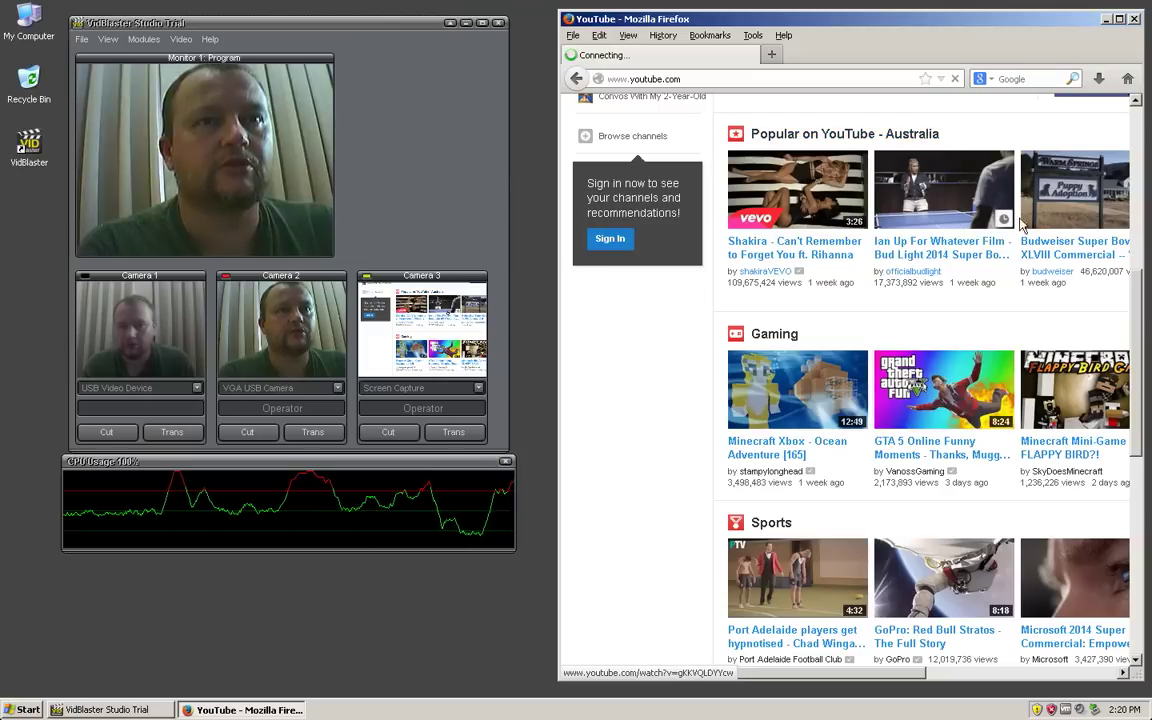
{"action": "left_click", "coordinate": [1088, 247]}
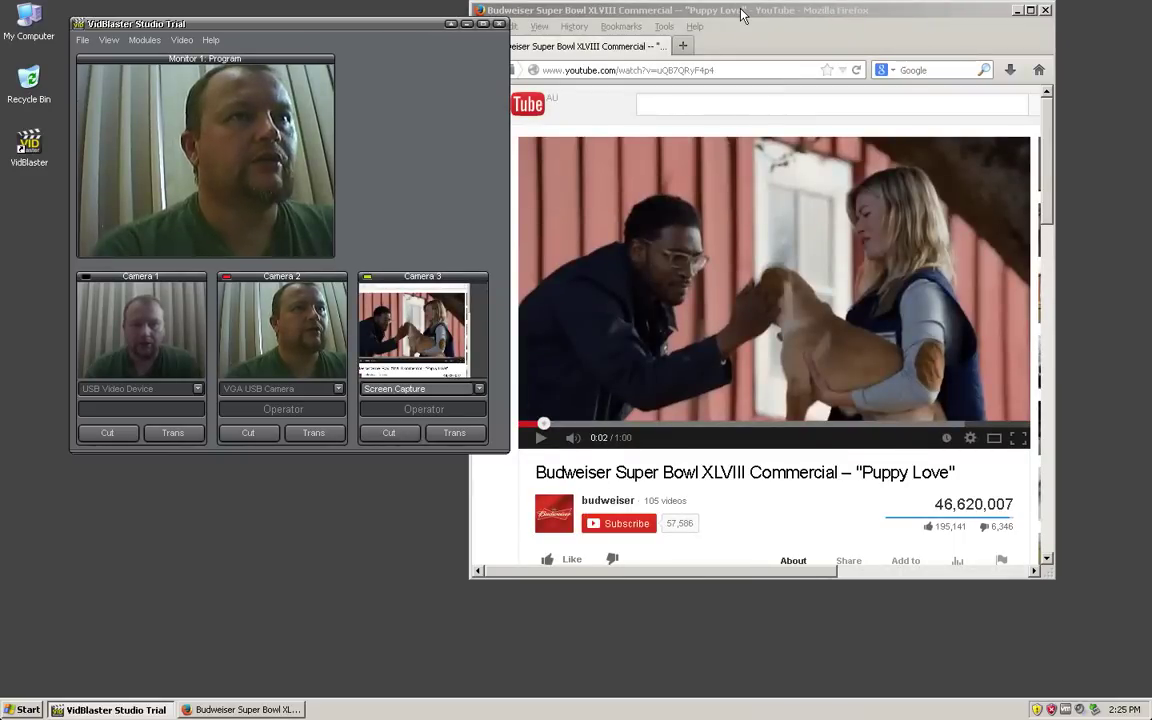
{"action": "left_click_drag", "start_coordinate": [741, 12], "coordinate": [797, 35]}
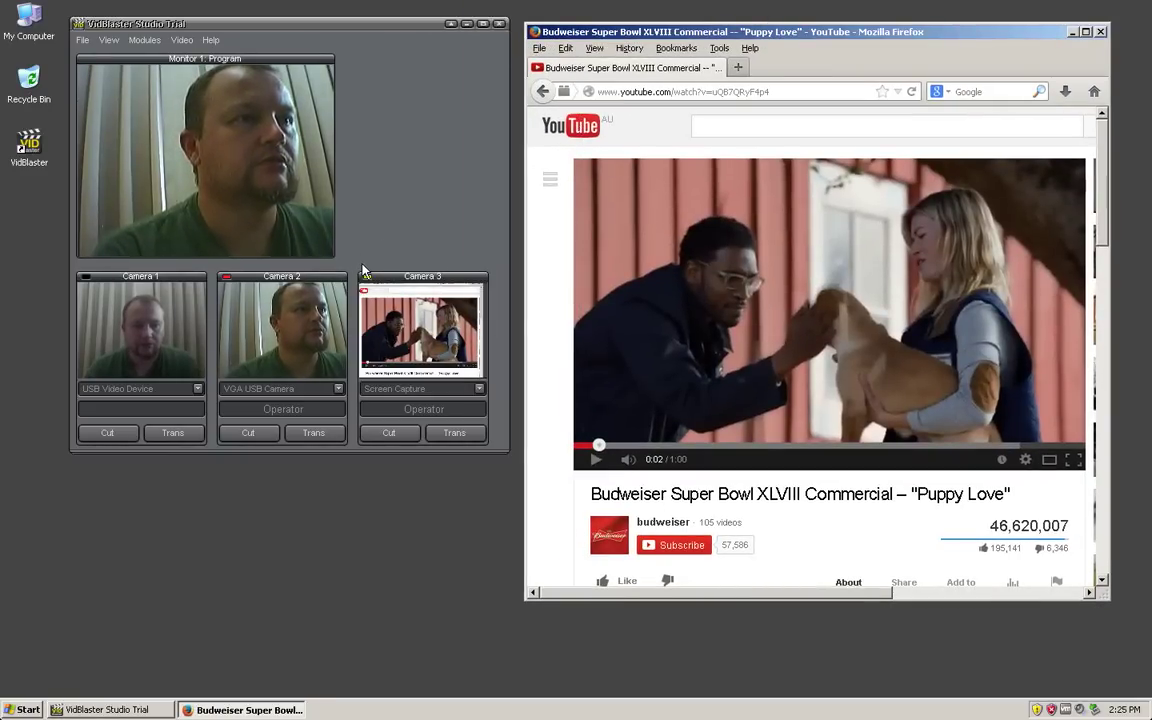
- Begin choosing a new 4:3 capture area for Camera 3, then cancel the selection
{"action": "right_click", "coordinate": [398, 333]}
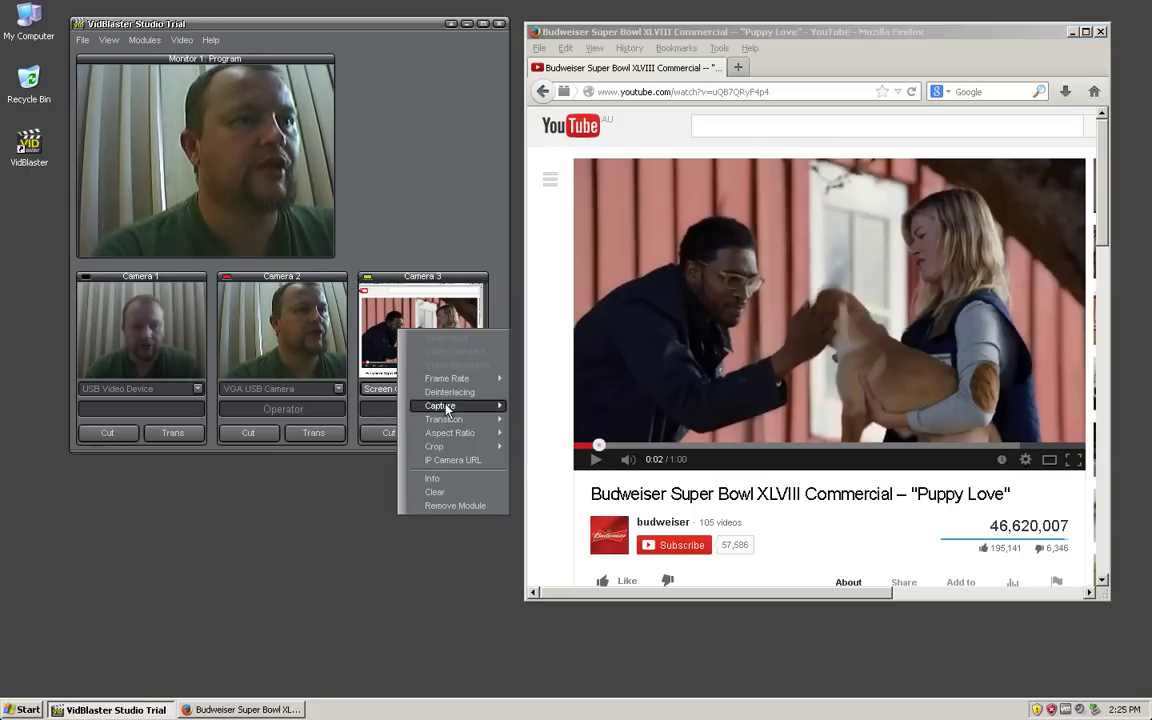
{"action": "mouse_move", "coordinate": [447, 408]}
{"action": "left_click", "coordinate": [578, 438]}
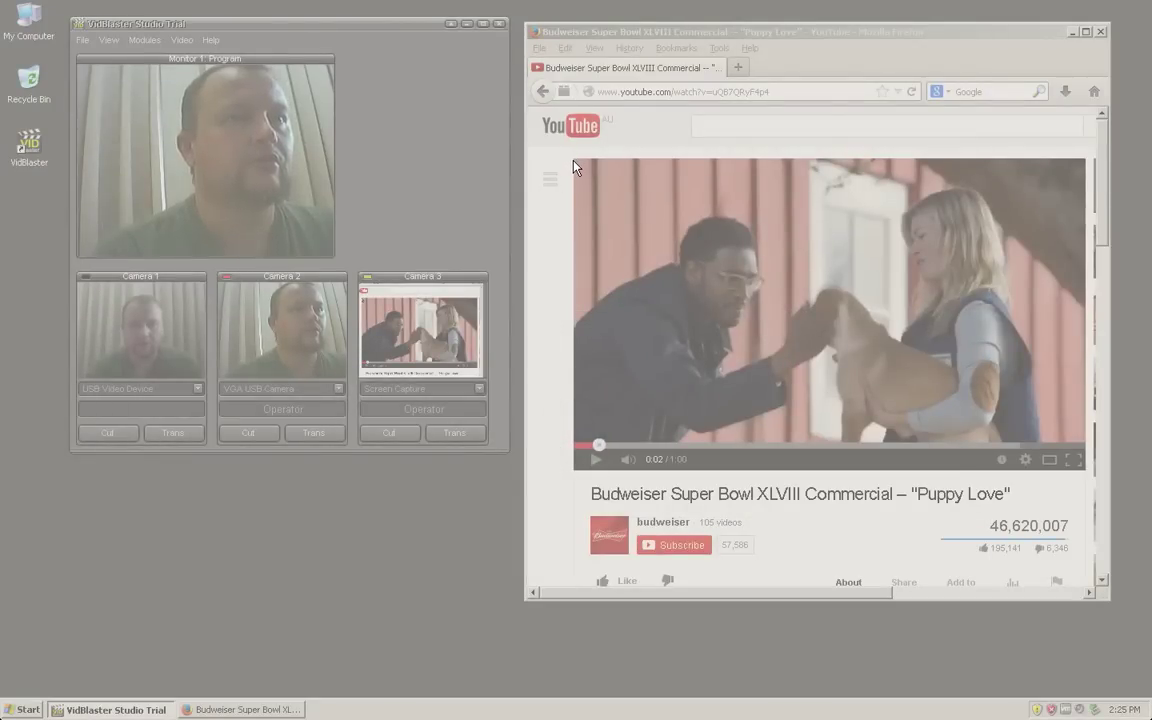
{"action": "left_click", "coordinate": [432, 369]}
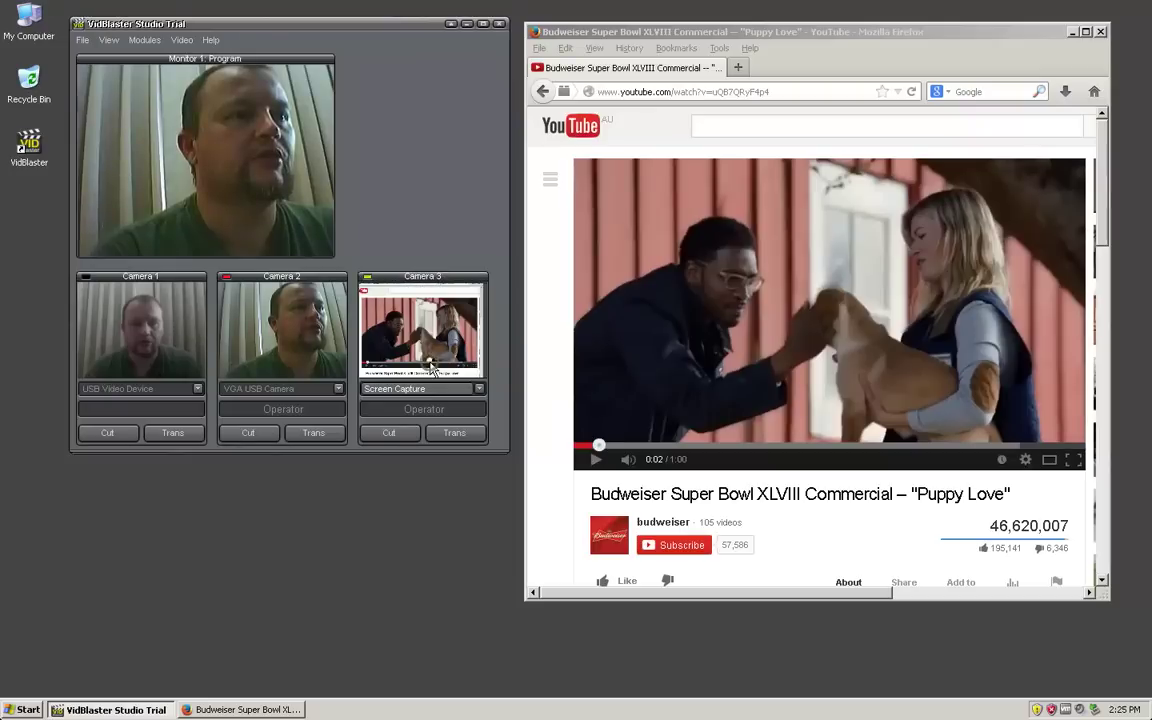
- Set Camera 3's capture to a 16:9 area framed around the YouTube video player
{"action": "right_click", "coordinate": [432, 367]}
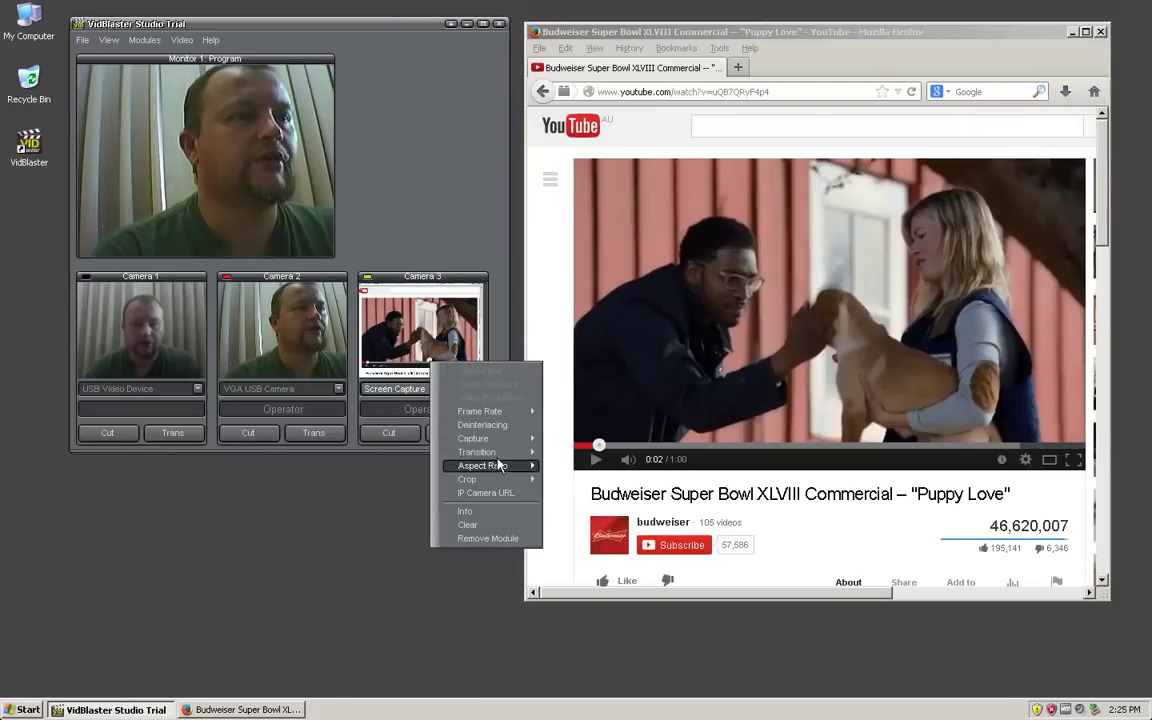
{"action": "mouse_move", "coordinate": [500, 439]}
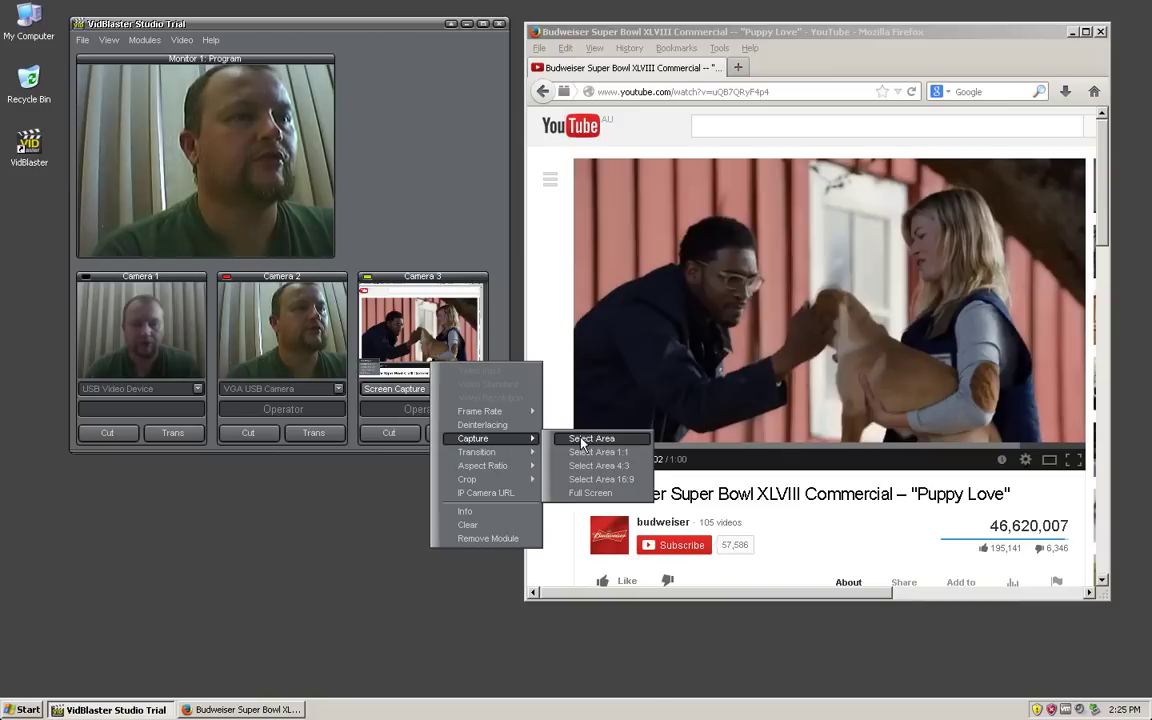
{"action": "left_click", "coordinate": [602, 481]}
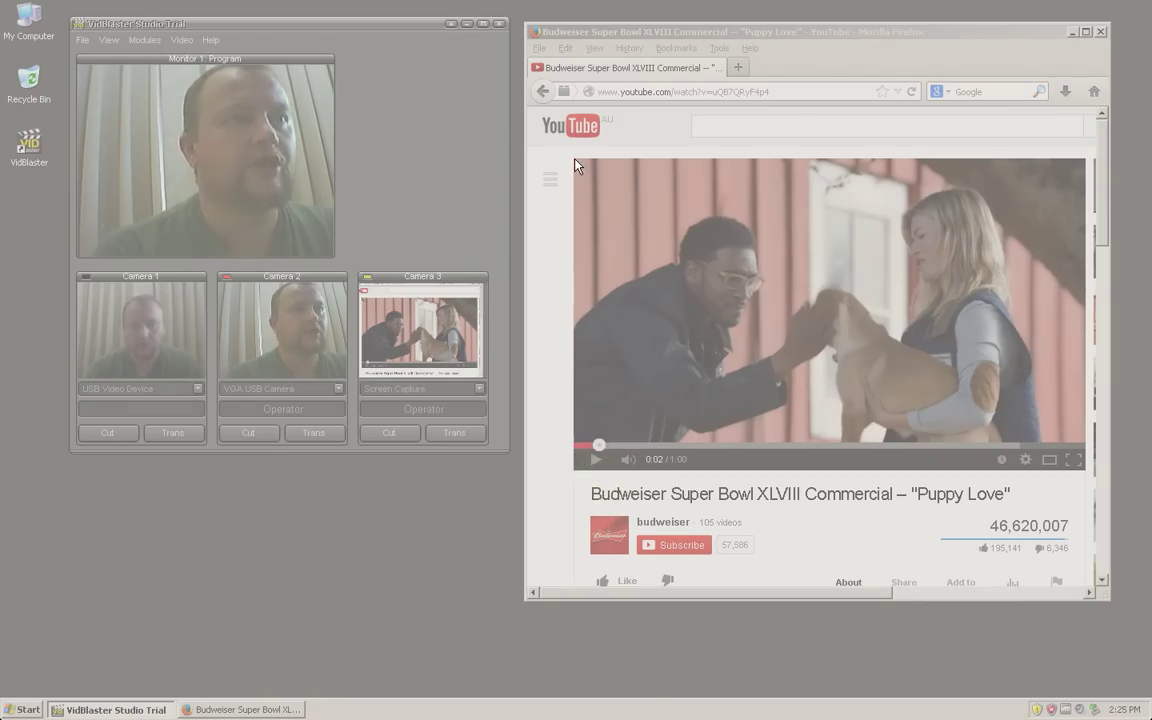
{"action": "left_click_drag", "start_coordinate": [575, 165], "coordinate": [1078, 413]}
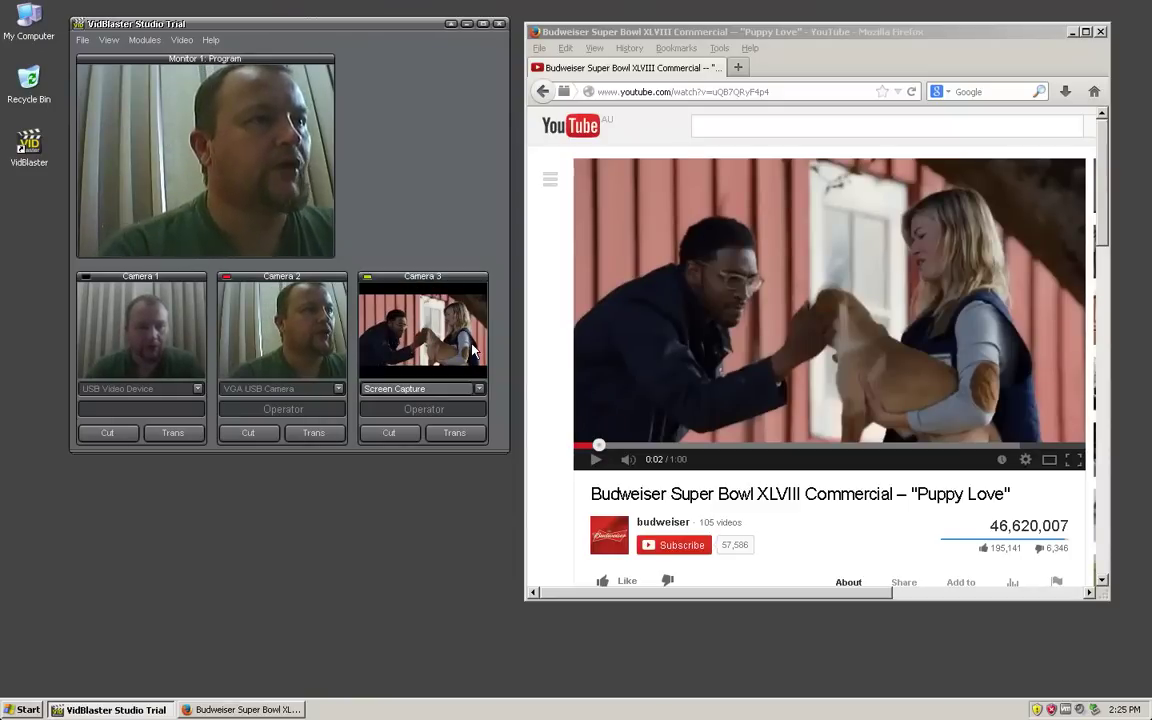
- Dissolve the program output to Camera 3 and back to Camera 2, then start the Puppy Love video
{"action": "left_click", "coordinate": [440, 346]}
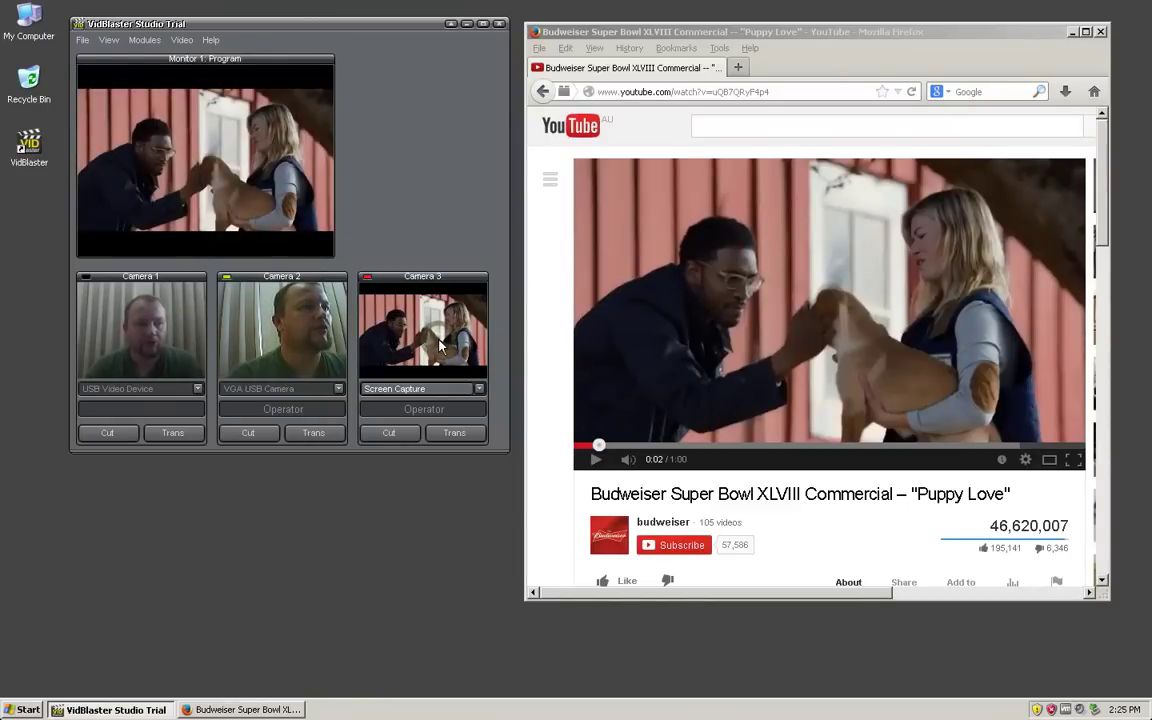
{"action": "left_click", "coordinate": [322, 318]}
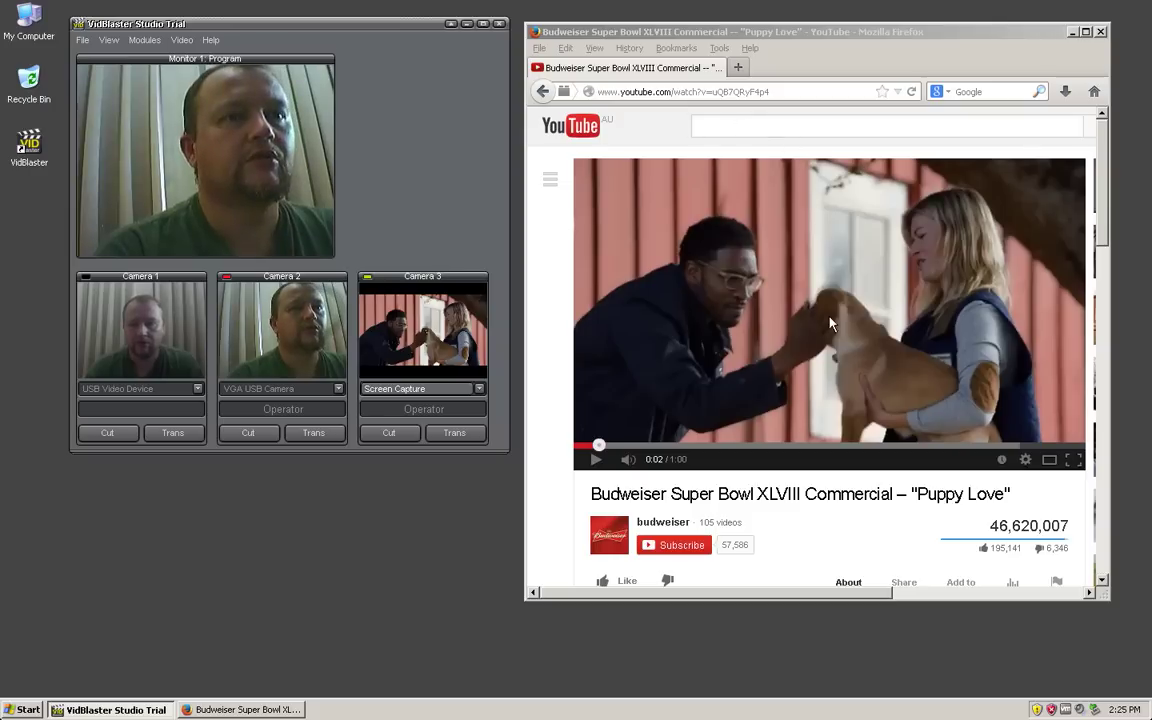
{"action": "left_click", "coordinate": [597, 462]}
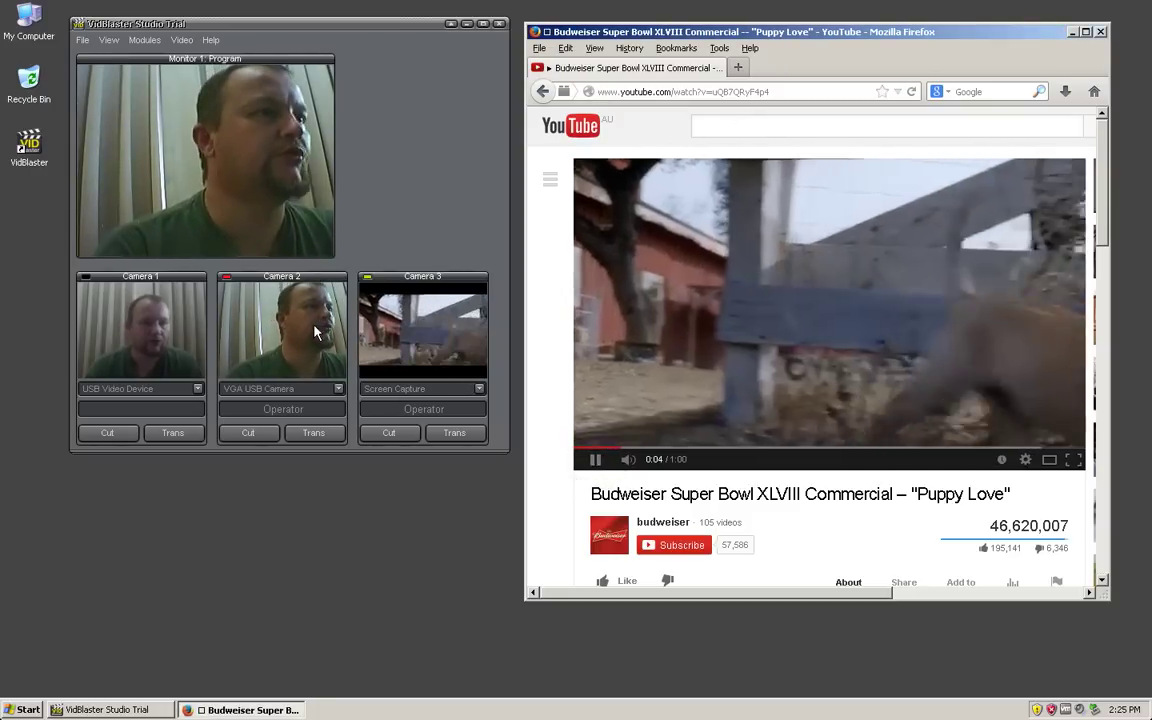
- Switch the program output to Camera 3's capture, to Camera 2, and back to Camera 3
{"action": "left_click", "coordinate": [424, 326]}
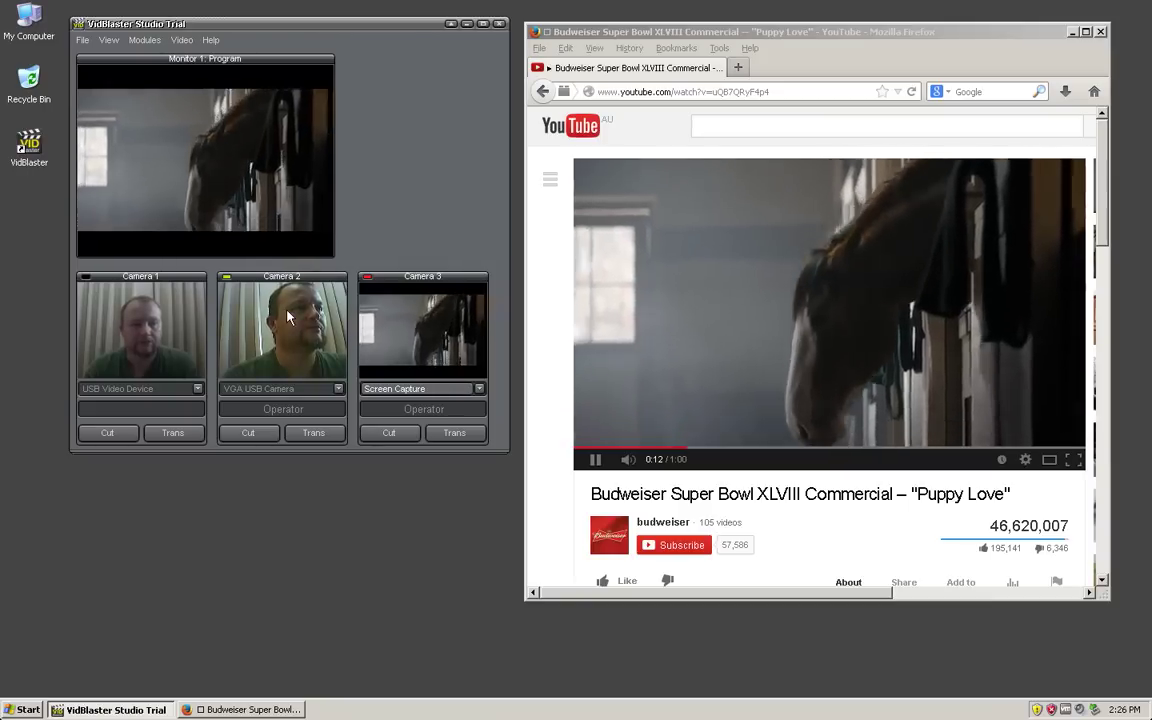
{"action": "left_click", "coordinate": [288, 316]}
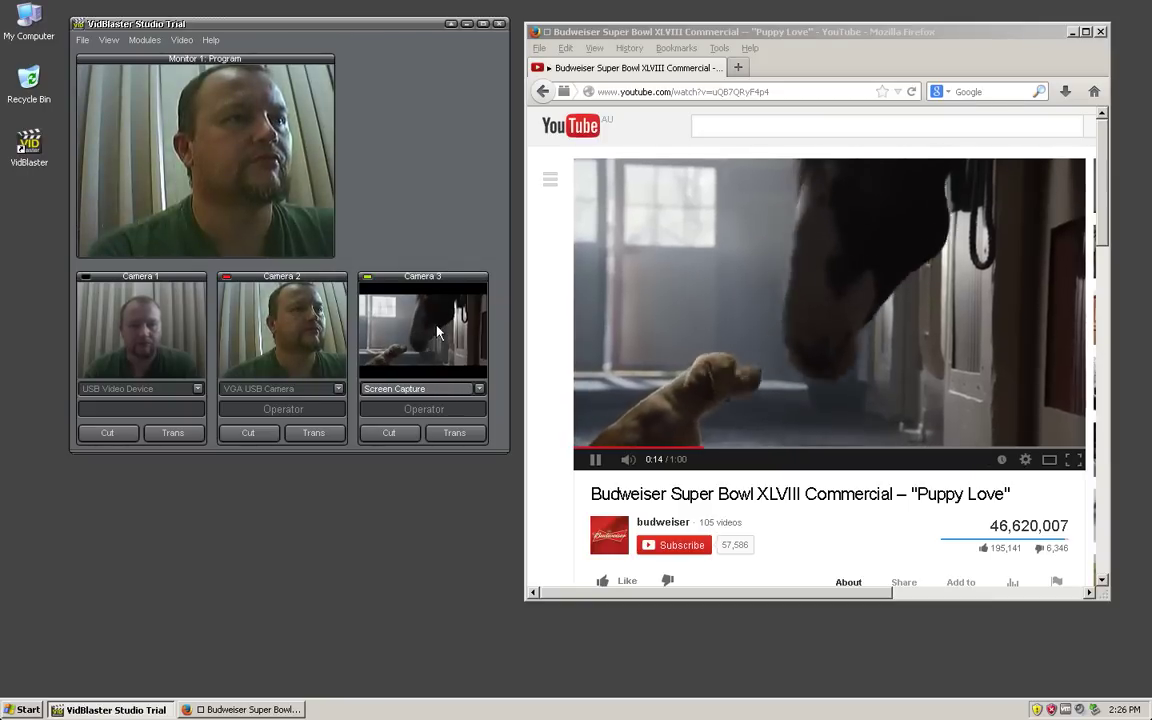
{"action": "left_click", "coordinate": [437, 332]}
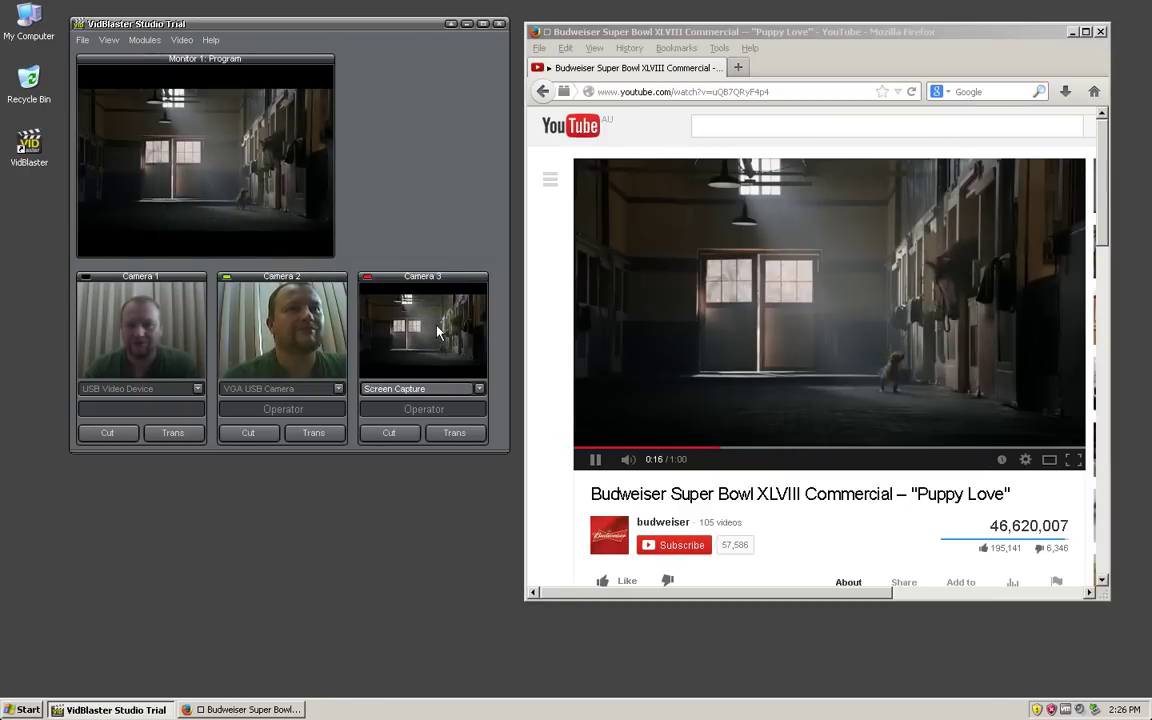